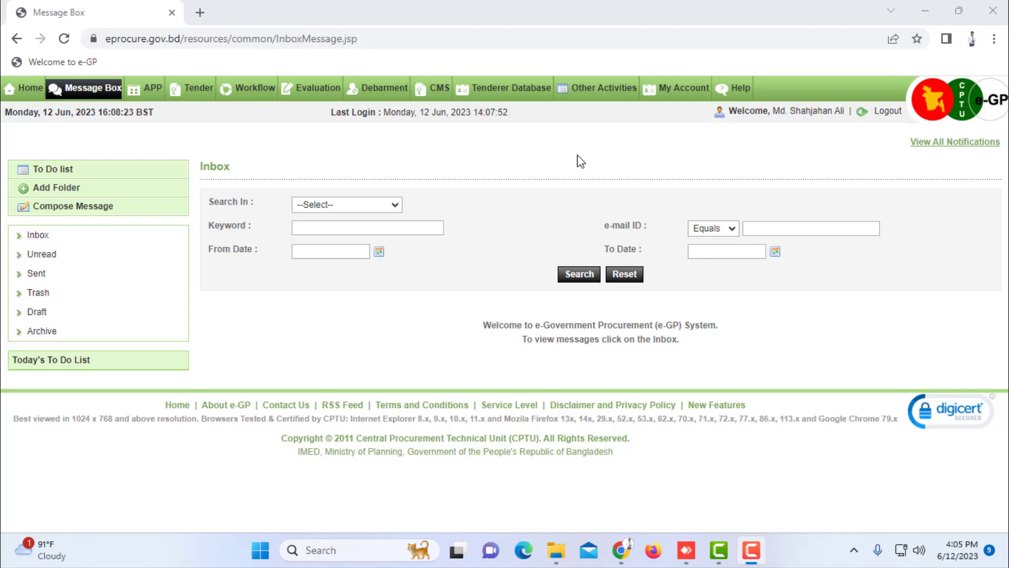
Open the My Tender list and look through the tenders under preparation
{"action": "mouse_move", "coordinate": [198, 89]}
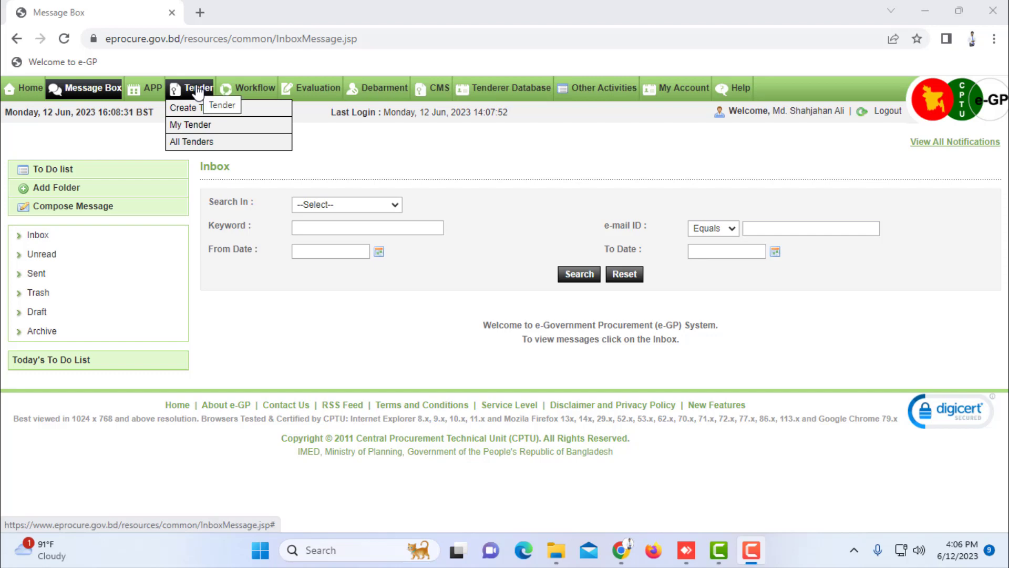
{"action": "left_click", "coordinate": [197, 126]}
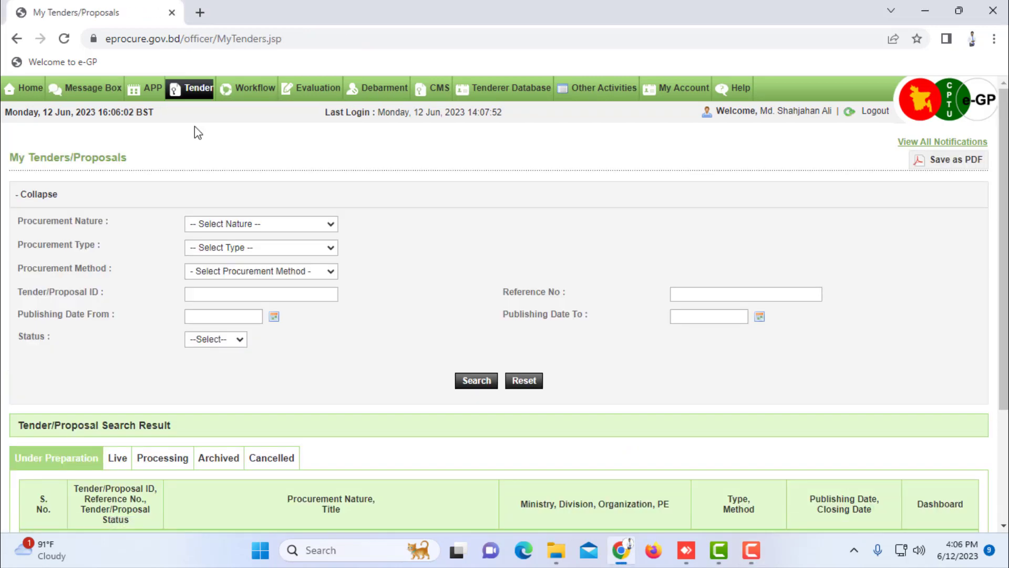
{"action": "scroll", "coordinate": [144, 296], "scroll_direction": "down", "scroll_amount": 1}
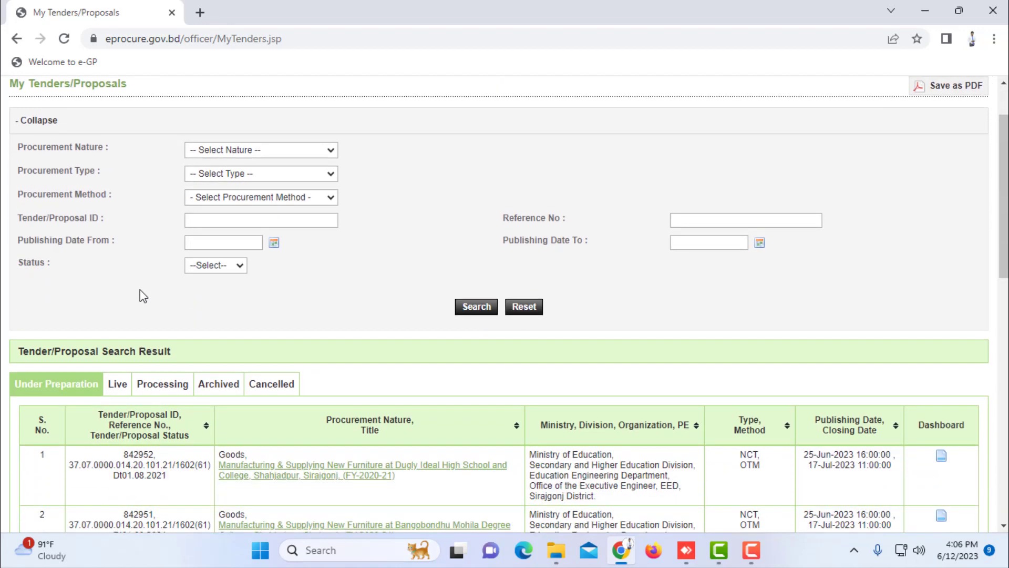
{"action": "scroll", "coordinate": [142, 296], "scroll_direction": "up", "scroll_amount": 1}
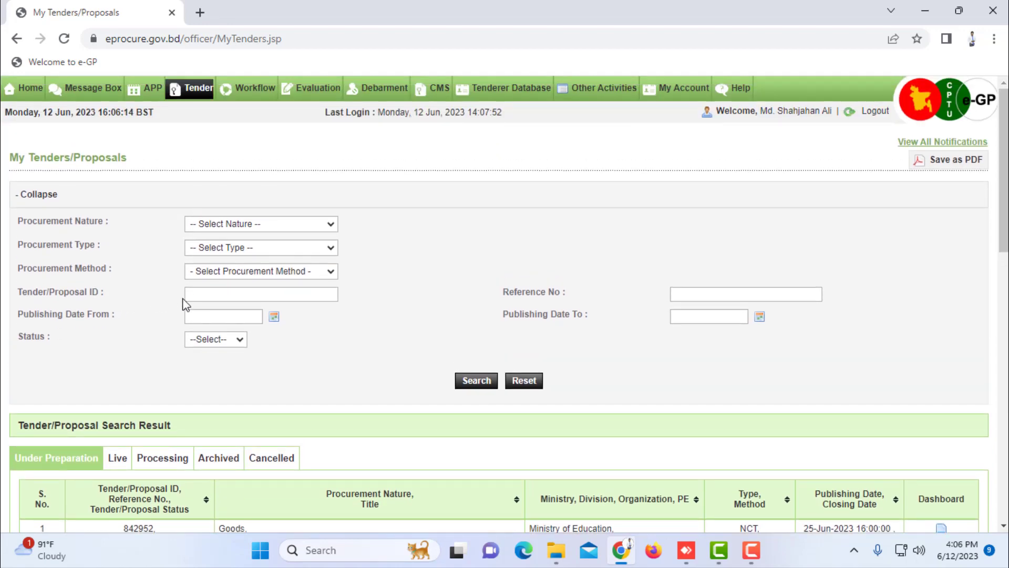
{"action": "scroll", "coordinate": [182, 279], "scroll_direction": "down", "scroll_amount": 2}
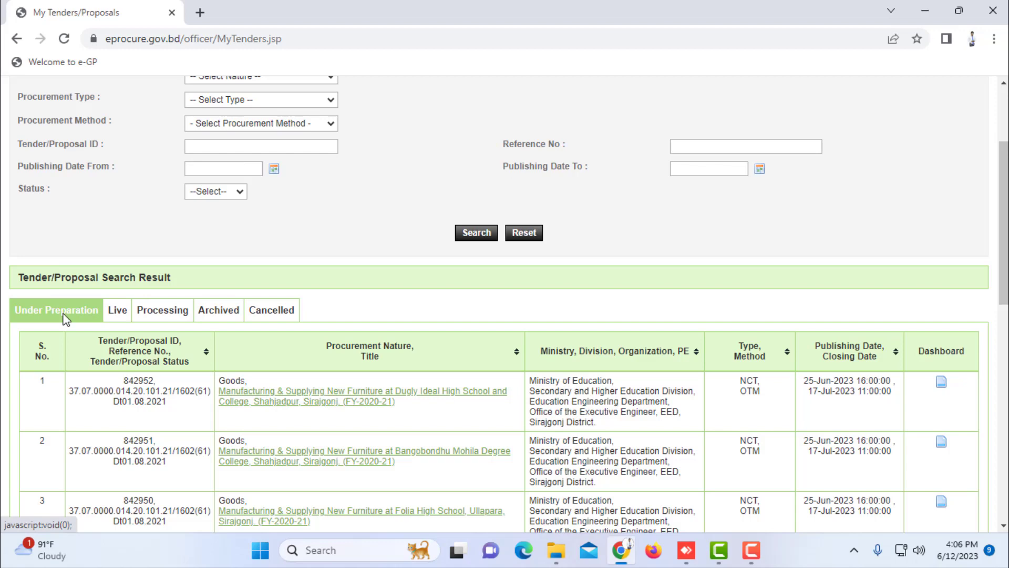
{"action": "scroll", "coordinate": [93, 361], "scroll_direction": "down", "scroll_amount": 1}
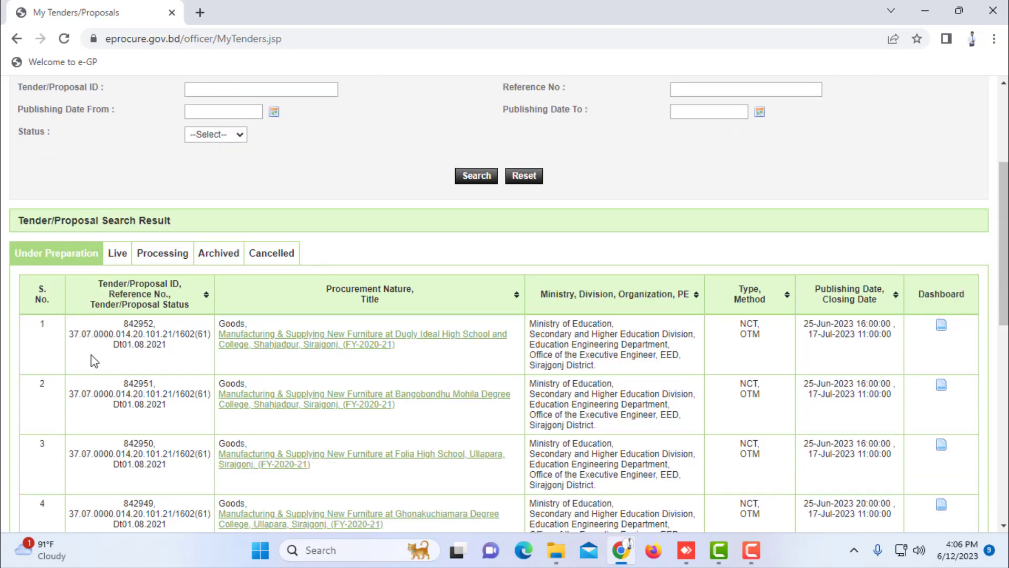
{"action": "scroll", "coordinate": [92, 357], "scroll_direction": "down", "scroll_amount": 2}
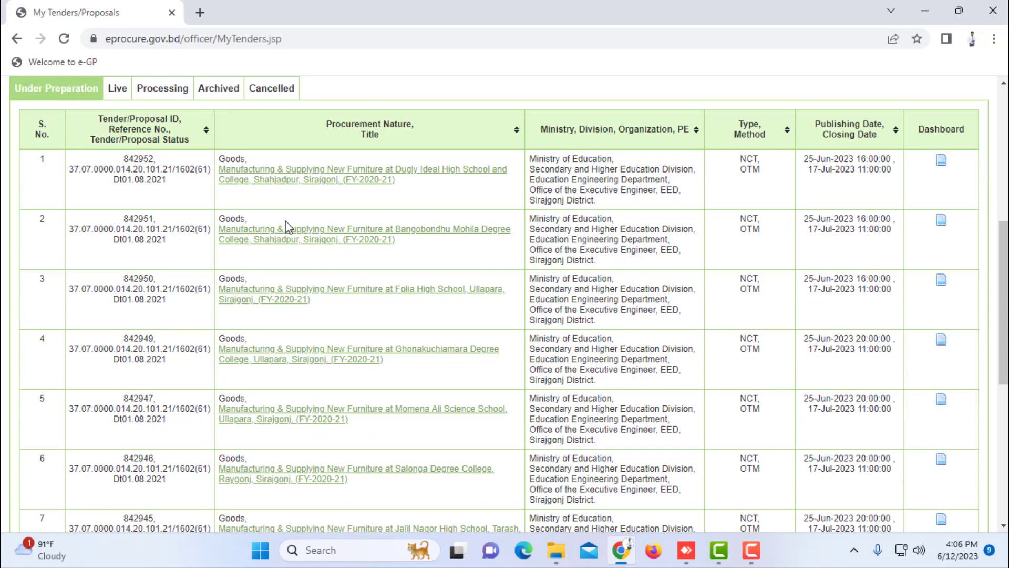
{"action": "scroll", "coordinate": [166, 318], "scroll_direction": "up", "scroll_amount": 4}
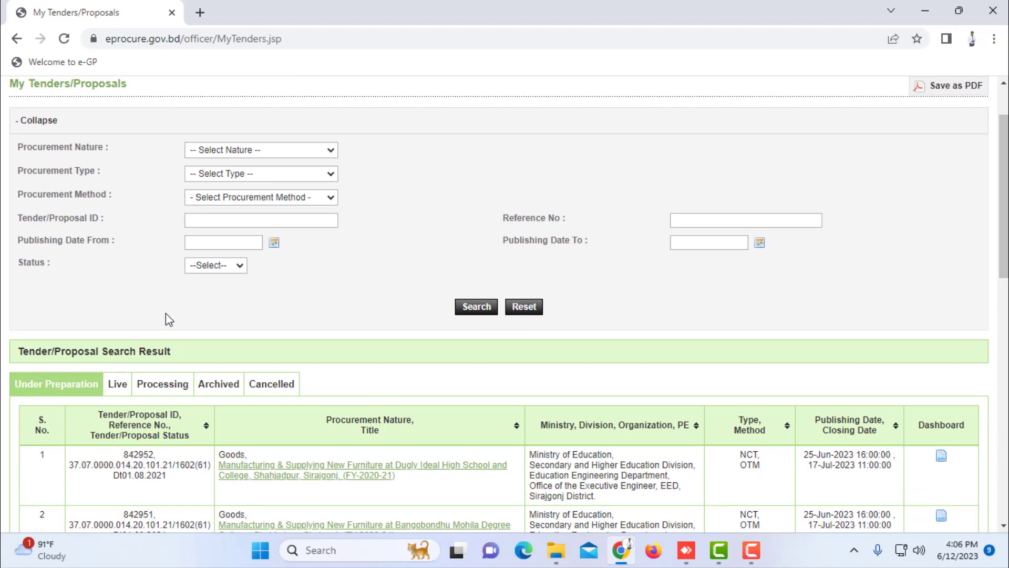
Open the dashboard of the under-preparation tender for furniture at Ghonakuchiamara Degree College, Ullapara
{"action": "right_click", "coordinate": [348, 308]}
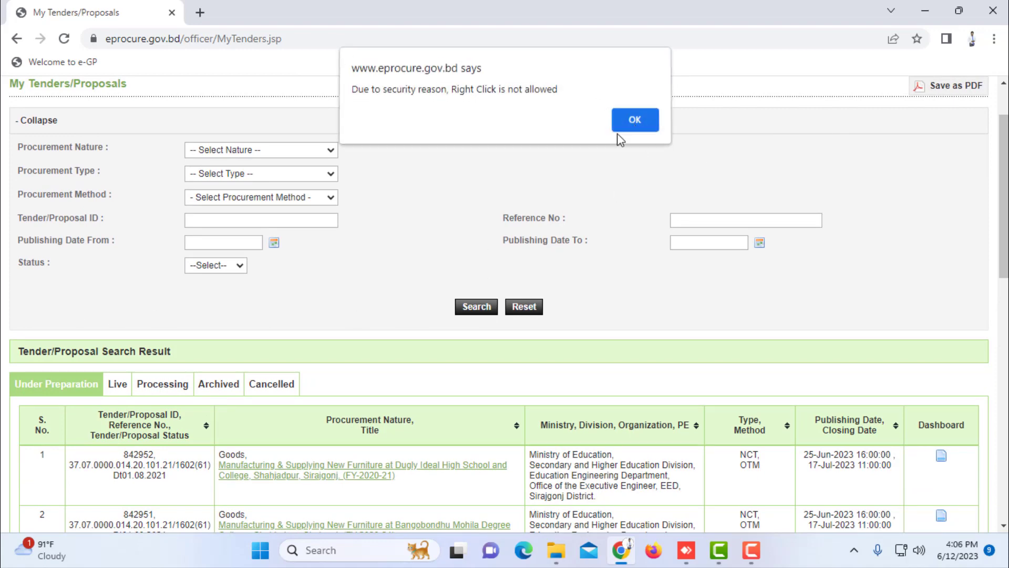
{"action": "left_click", "coordinate": [633, 126]}
{"action": "scroll", "coordinate": [153, 423], "scroll_direction": "down", "scroll_amount": 3}
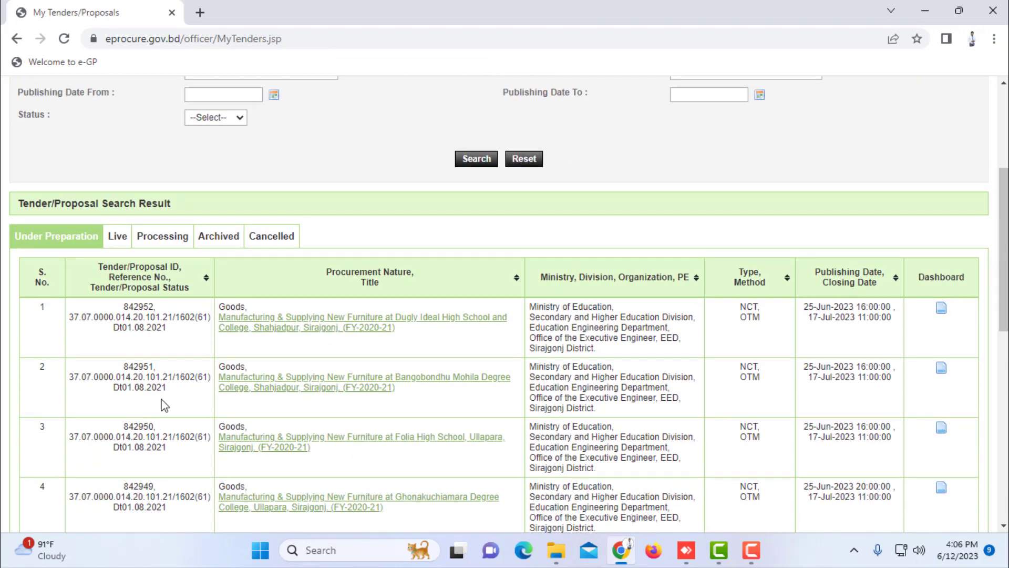
{"action": "scroll", "coordinate": [168, 407], "scroll_direction": "down", "scroll_amount": 3}
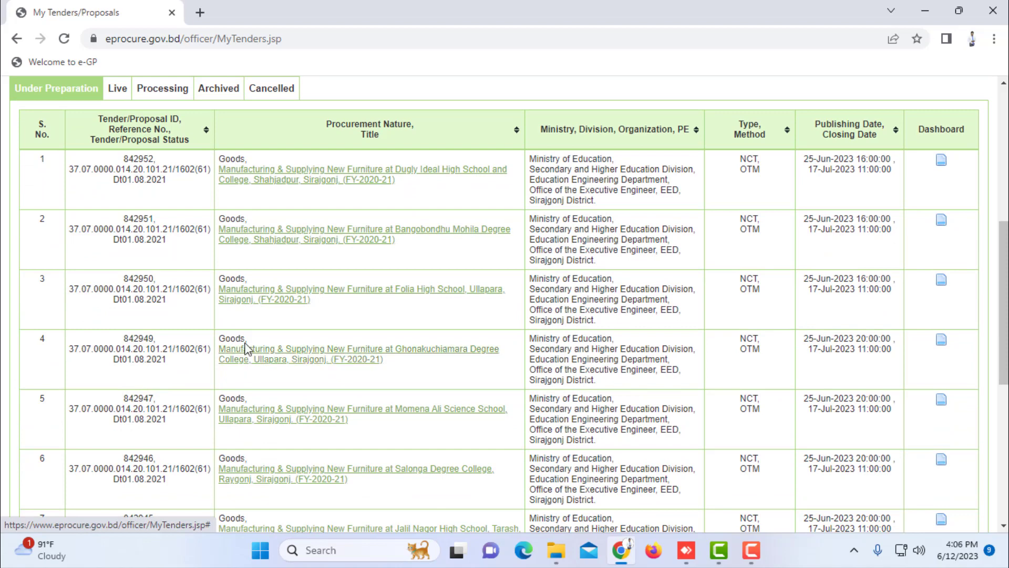
{"action": "left_click", "coordinate": [941, 346]}
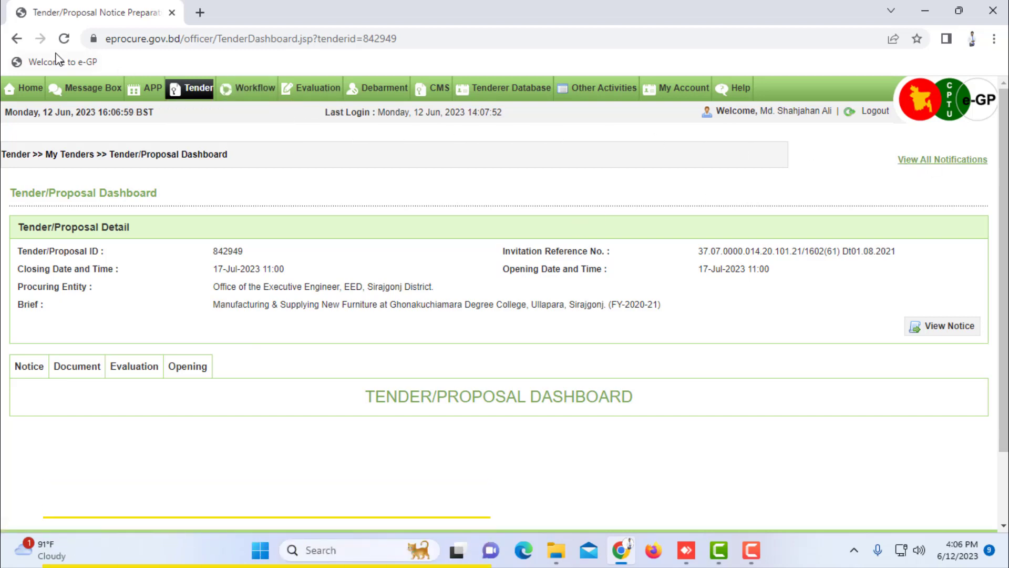
Leave the Ghonakuchiamara tender dashboard and return to the My Tender list
{"action": "left_click", "coordinate": [16, 38]}
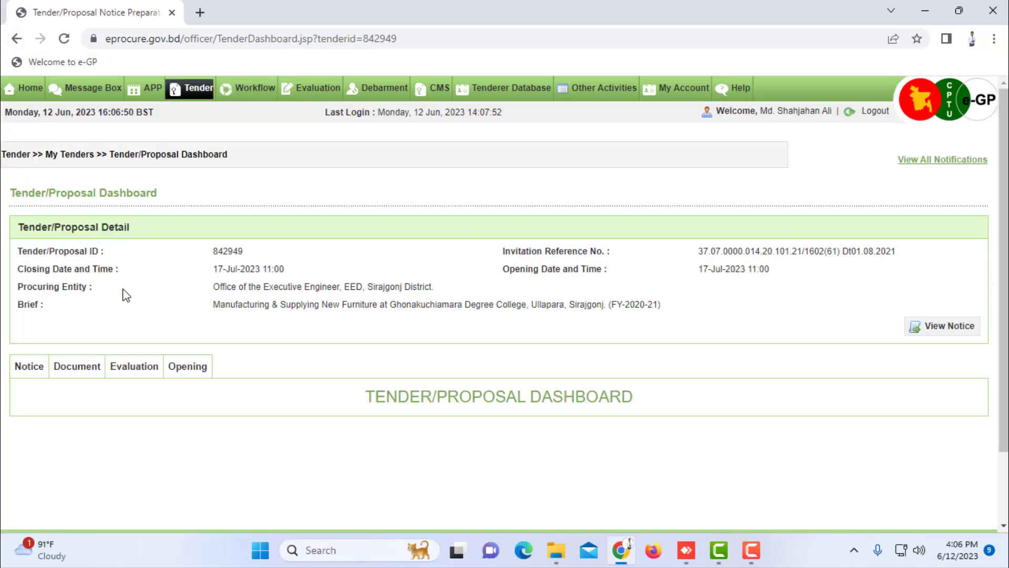
{"action": "mouse_move", "coordinate": [179, 88]}
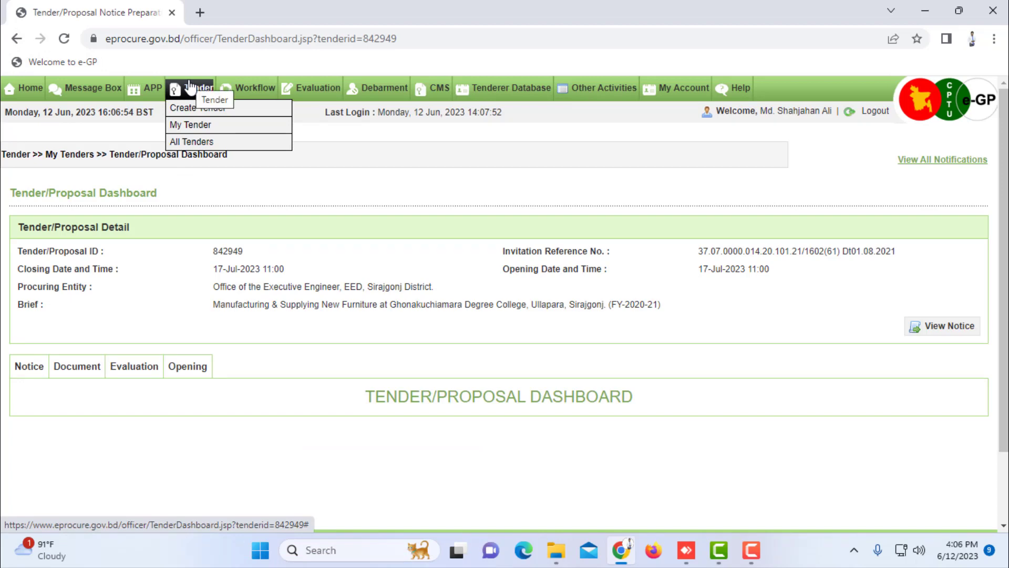
{"action": "left_click", "coordinate": [202, 129]}
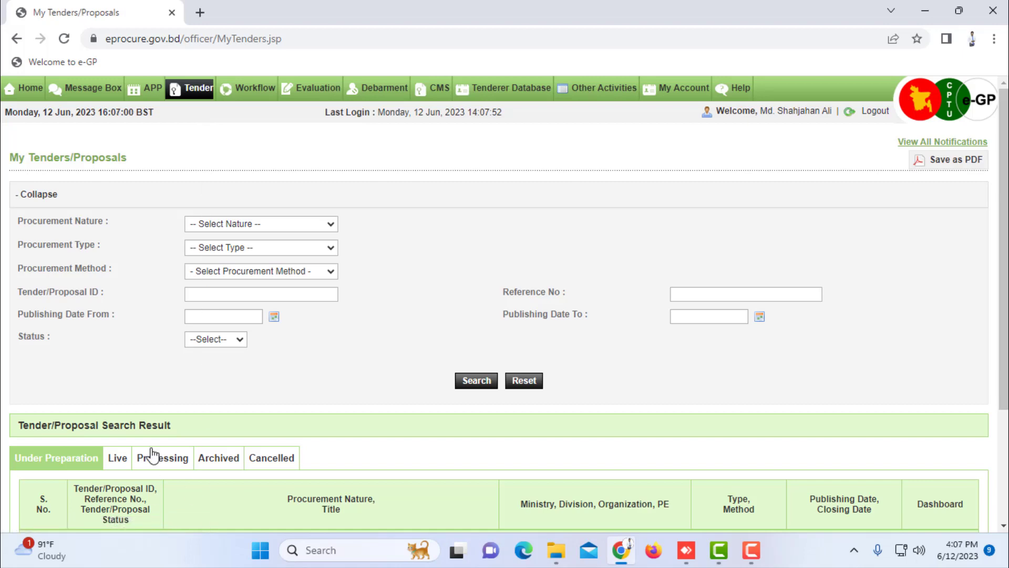
{"action": "scroll", "coordinate": [149, 416], "scroll_direction": "down", "scroll_amount": 3}
{"action": "scroll", "coordinate": [173, 316], "scroll_direction": "up", "scroll_amount": 3}
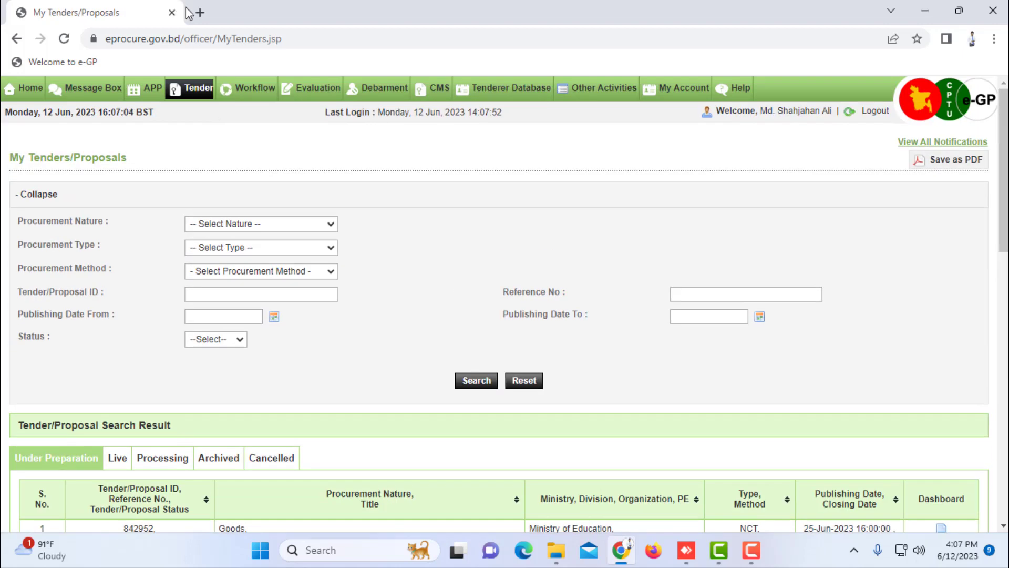
Open the bookmarked e-GP portal in a second browser tab and bring up the My Tender list there through My Dashboard
{"action": "left_click", "coordinate": [200, 12]}
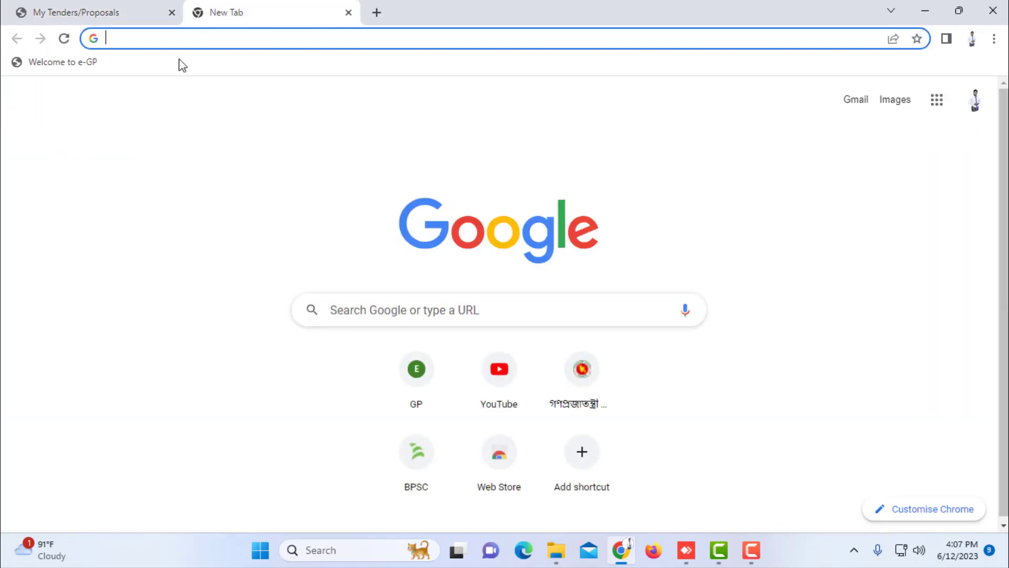
{"action": "left_click", "coordinate": [74, 63]}
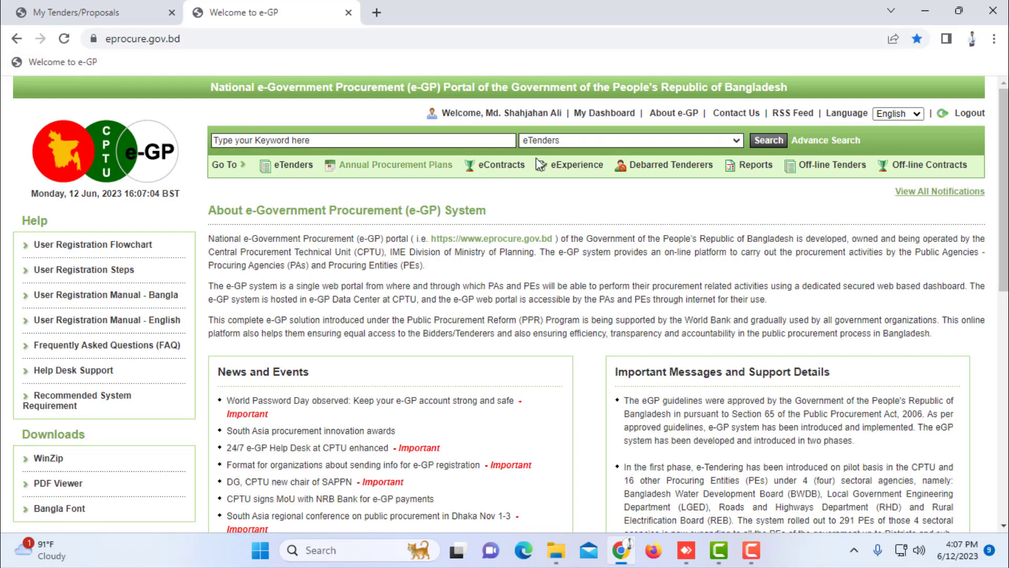
{"action": "left_click", "coordinate": [604, 113]}
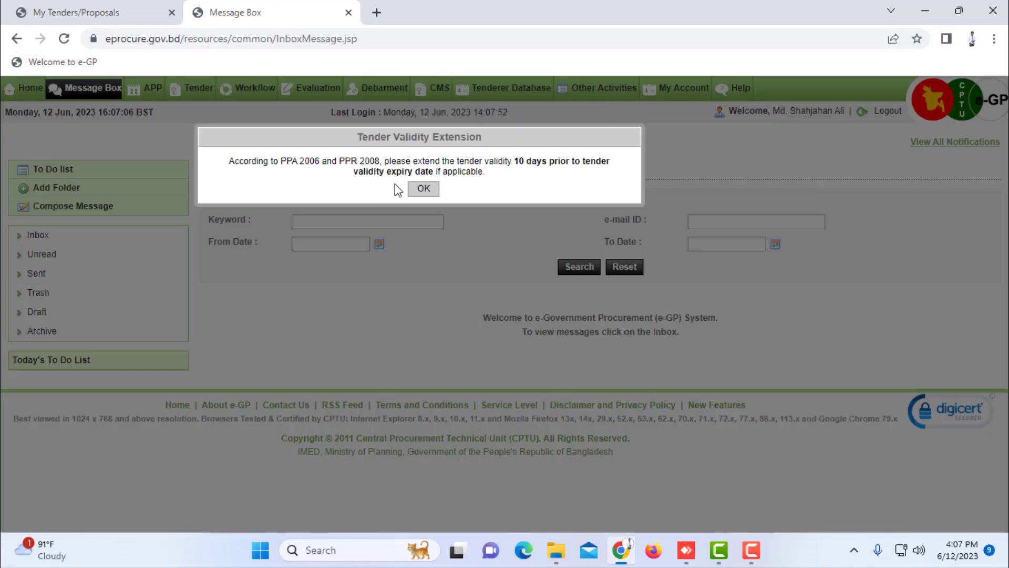
{"action": "left_click", "coordinate": [424, 190]}
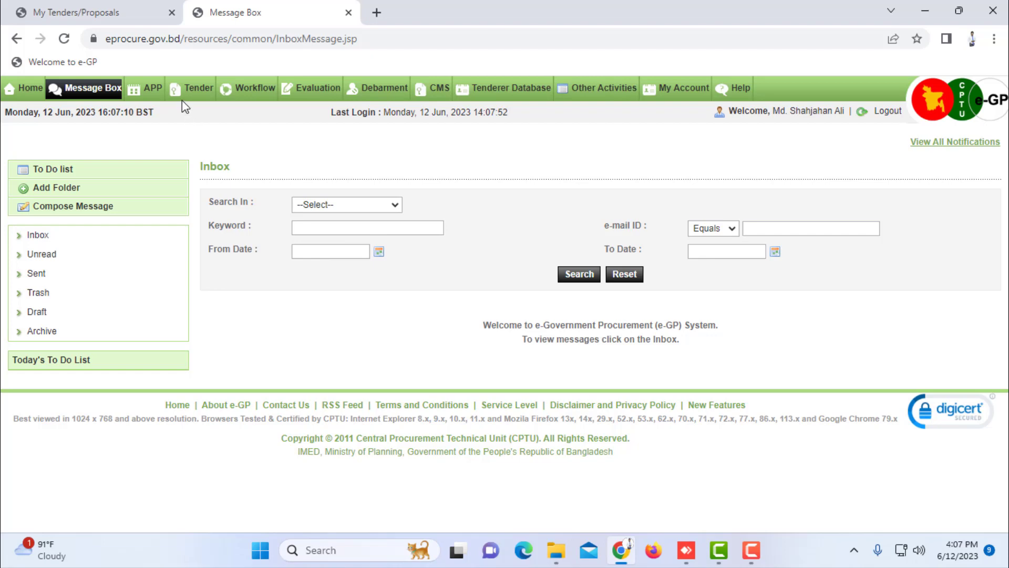
{"action": "left_click", "coordinate": [205, 130]}
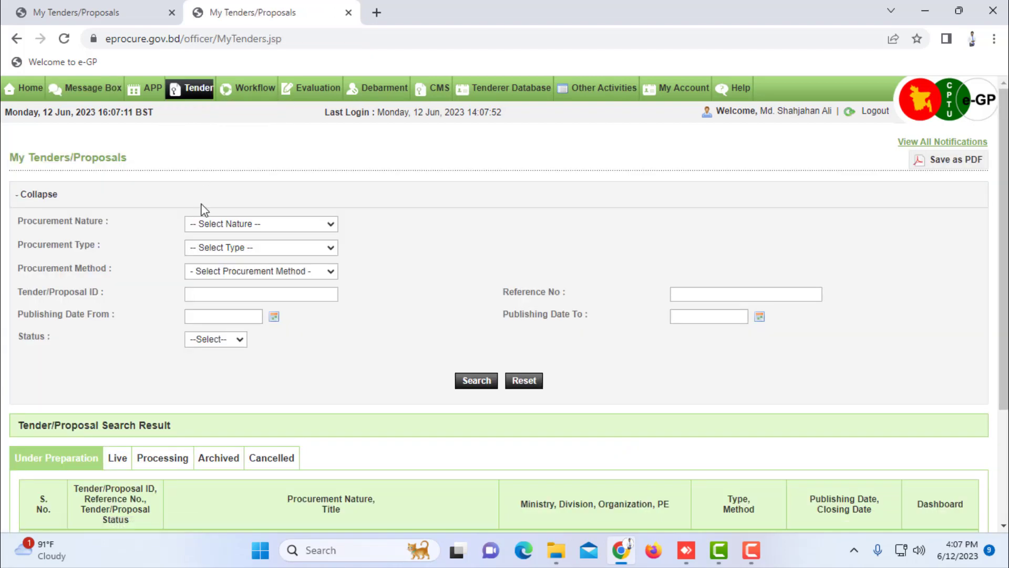
{"action": "scroll", "coordinate": [157, 421], "scroll_direction": "down", "scroll_amount": 3}
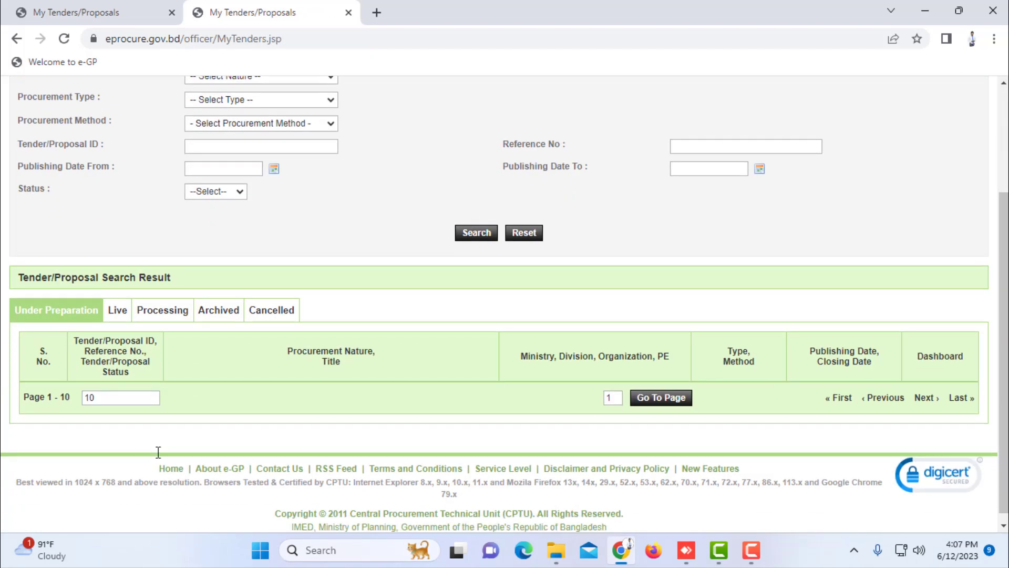
{"action": "scroll", "coordinate": [161, 407], "scroll_direction": "down", "scroll_amount": 4}
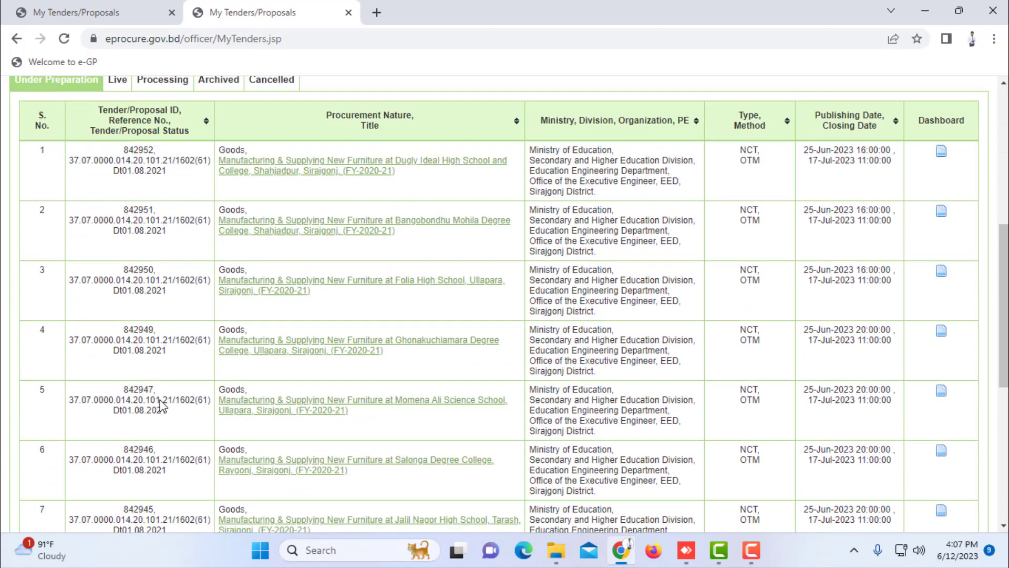
{"action": "scroll", "coordinate": [163, 402], "scroll_direction": "up", "scroll_amount": 7}
Open the e-GP portal in a third browser tab and load its My Tender list, dismissing the Tender Validity Extension notice
{"action": "left_click", "coordinate": [376, 13]}
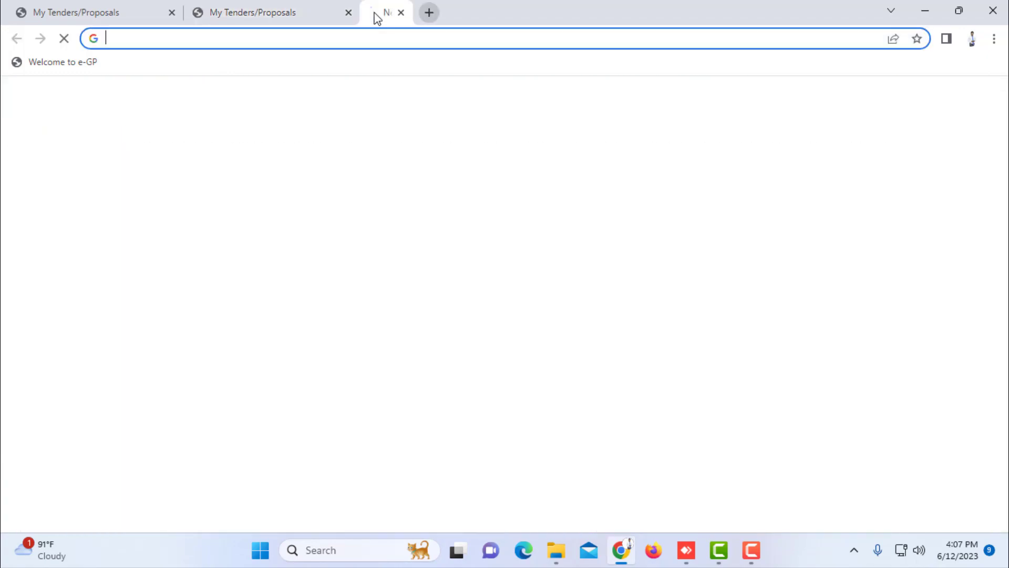
{"action": "left_click", "coordinate": [57, 64]}
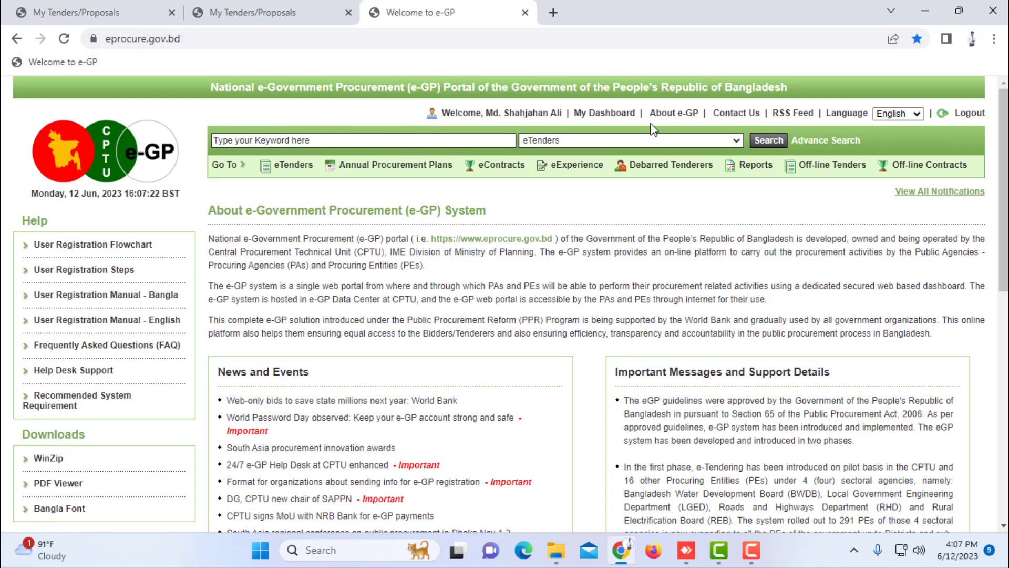
{"action": "left_click", "coordinate": [603, 113]}
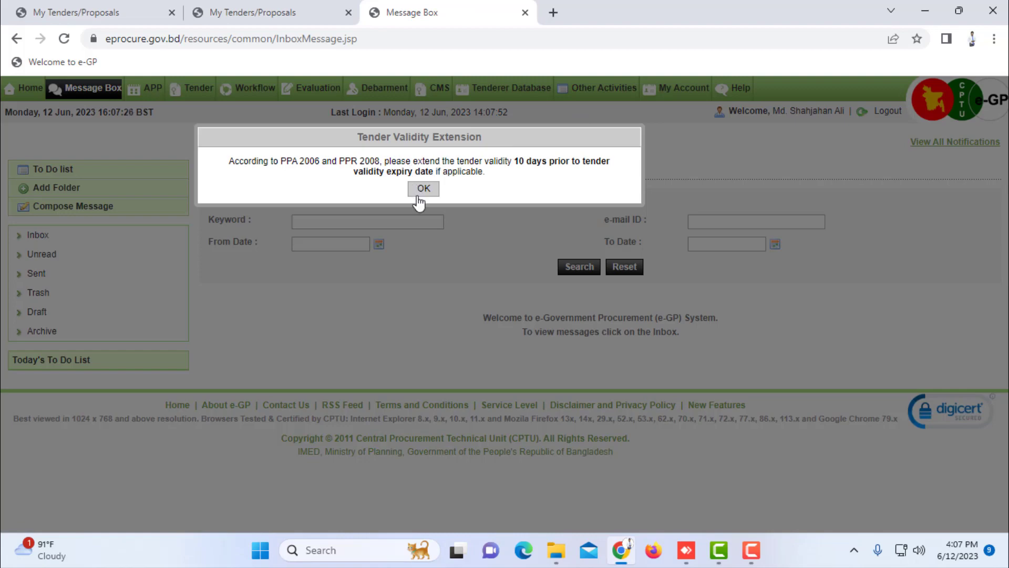
{"action": "left_click", "coordinate": [419, 200]}
{"action": "mouse_move", "coordinate": [203, 92]}
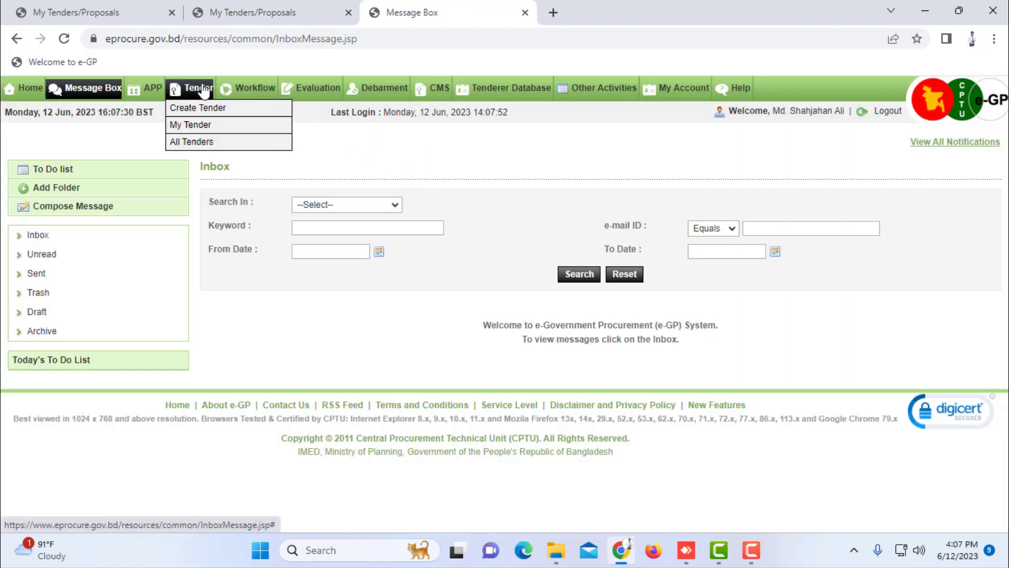
{"action": "left_click", "coordinate": [192, 126]}
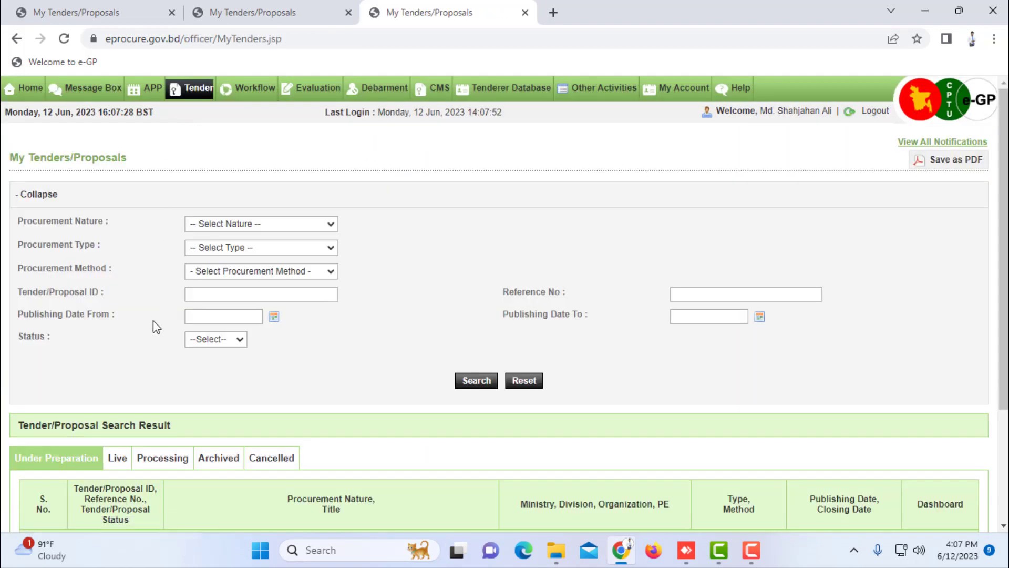
Open the dashboard of the under-preparation tender for furniture at Bangobondhu Mohila Degree College, Shahjadpur
{"action": "scroll", "coordinate": [157, 347], "scroll_direction": "down", "scroll_amount": 4}
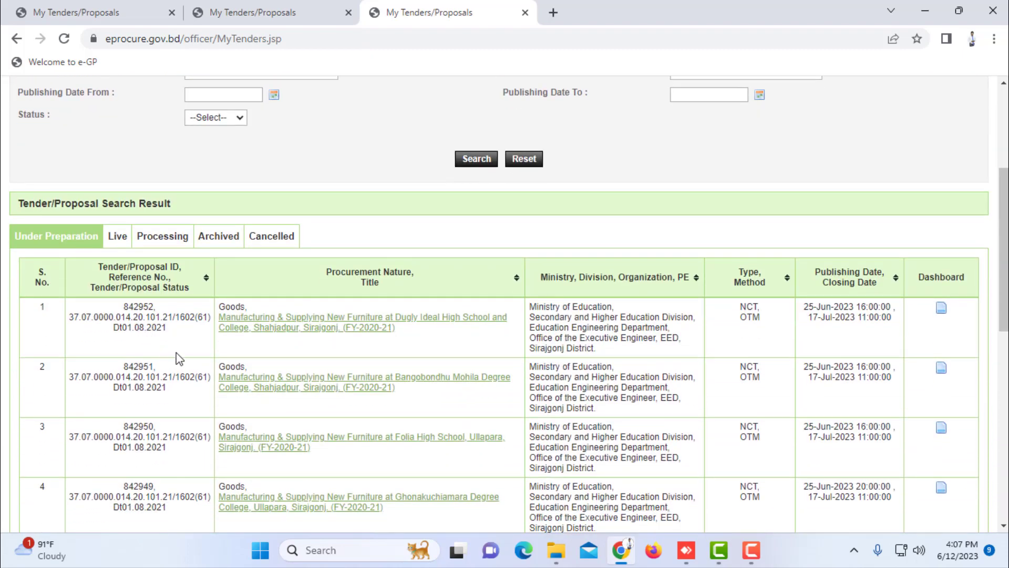
{"action": "scroll", "coordinate": [175, 358], "scroll_direction": "down", "scroll_amount": 1}
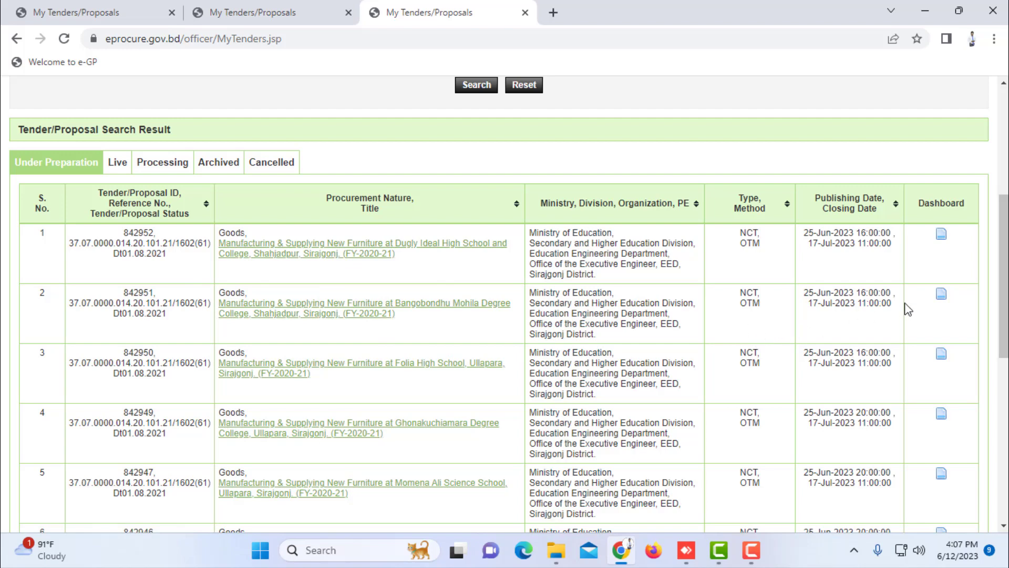
{"action": "left_click", "coordinate": [942, 294]}
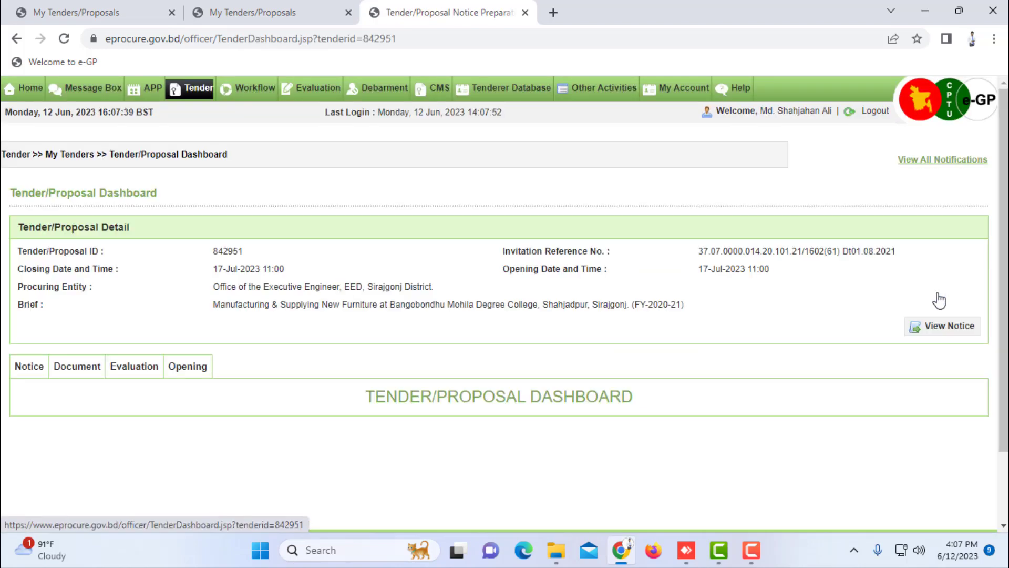
Open the tender's document preparation page and view its Tender Data Sheet (TDS) section
{"action": "left_click", "coordinate": [83, 369]}
{"action": "scroll", "coordinate": [501, 341], "scroll_direction": "down", "scroll_amount": 2}
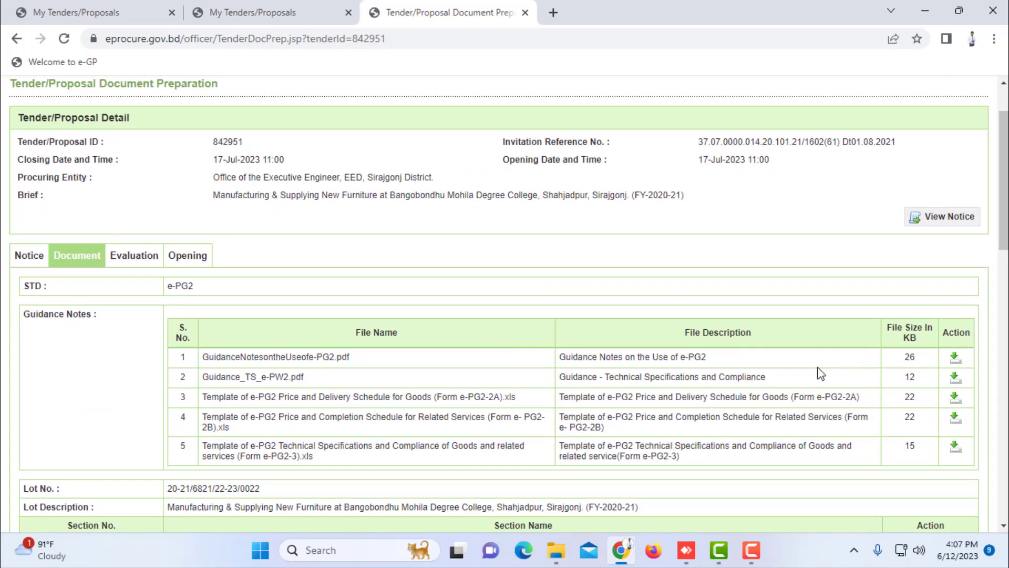
{"action": "scroll", "coordinate": [583, 352], "scroll_direction": "down", "scroll_amount": 5}
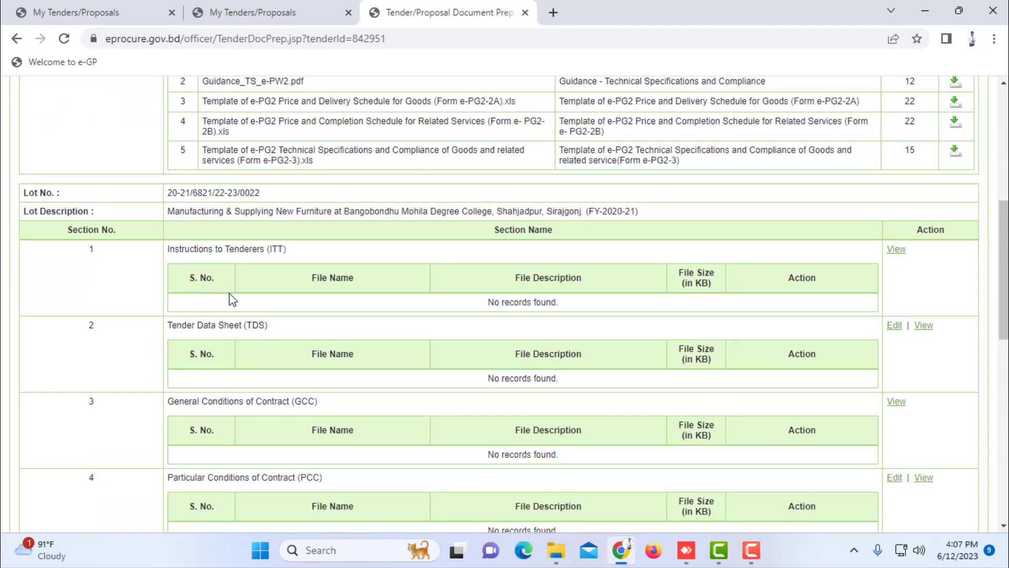
{"action": "scroll", "coordinate": [231, 299], "scroll_direction": "down", "scroll_amount": 1}
{"action": "scroll", "coordinate": [230, 298], "scroll_direction": "down", "scroll_amount": 1}
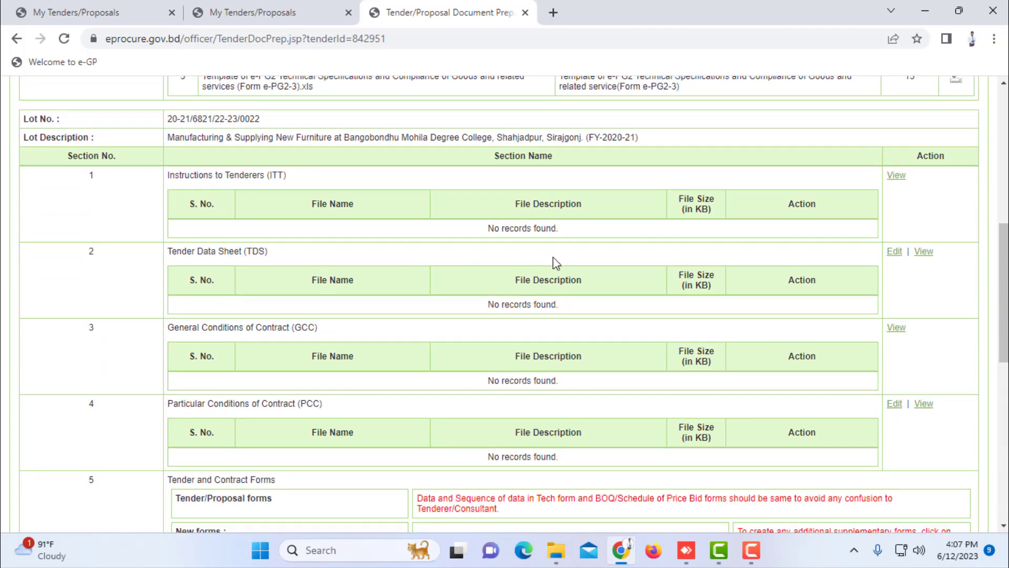
{"action": "left_click", "coordinate": [924, 253]}
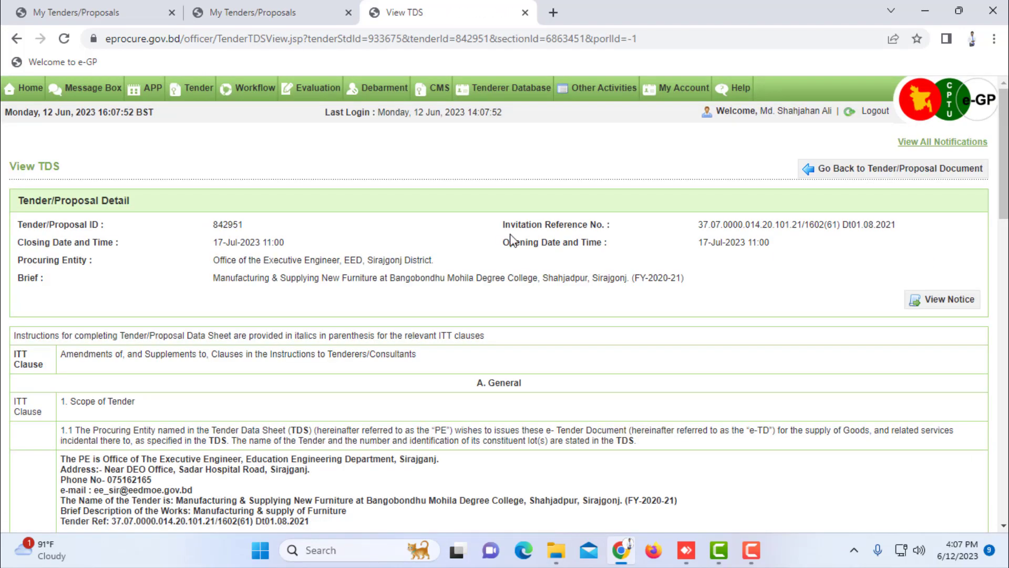
Open the dashboard of the under-preparation tender for furniture at Ghonakuchiamara Degree College, Ullapara, in the second tab and bring up its document preparation page
{"action": "scroll", "coordinate": [360, 276], "scroll_direction": "down", "scroll_amount": 4}
{"action": "scroll", "coordinate": [334, 305], "scroll_direction": "up", "scroll_amount": 4}
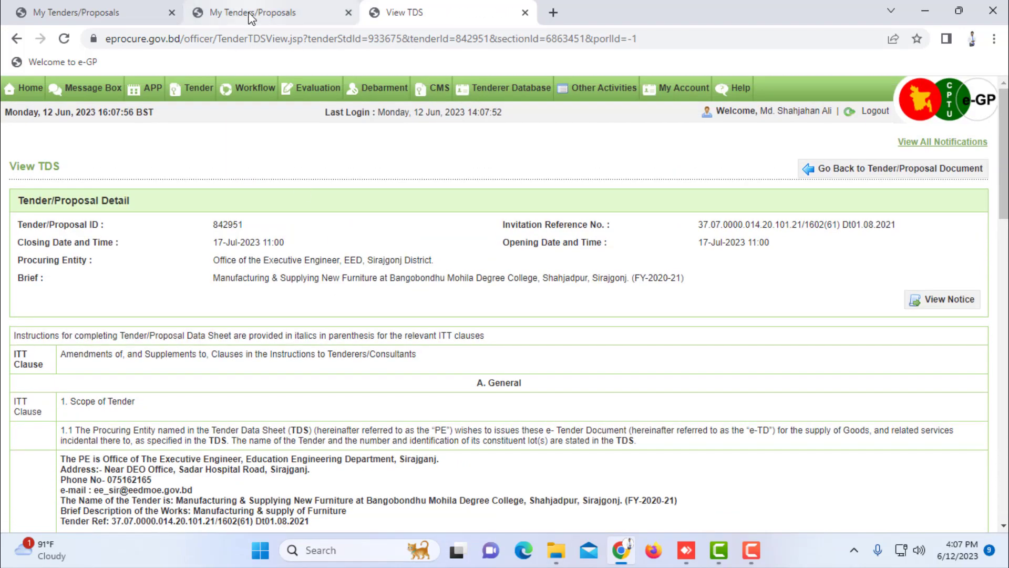
{"action": "left_click", "coordinate": [249, 18]}
{"action": "scroll", "coordinate": [249, 277], "scroll_direction": "down", "scroll_amount": 10}
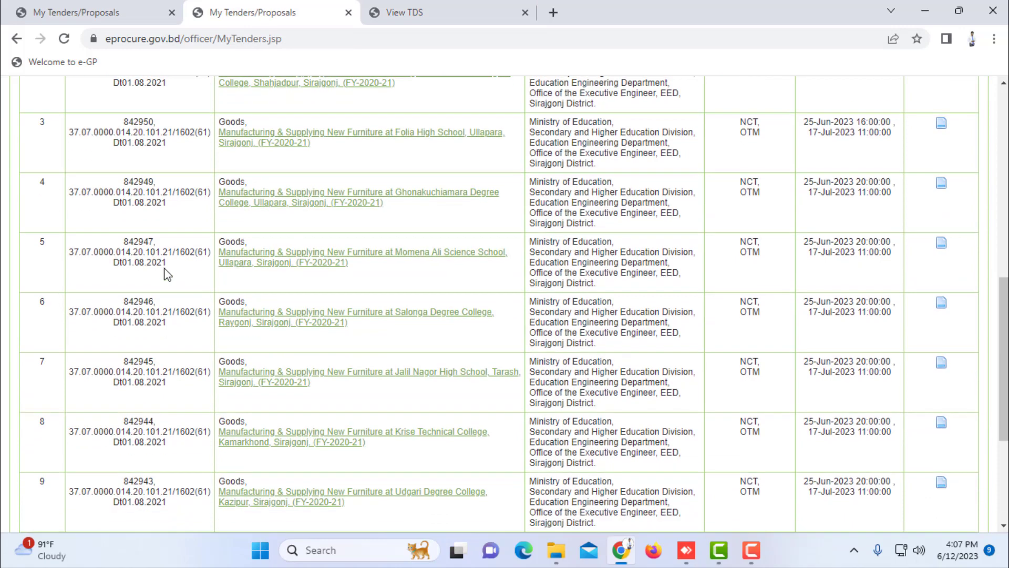
{"action": "scroll", "coordinate": [284, 364], "scroll_direction": "up", "scroll_amount": 3}
{"action": "scroll", "coordinate": [261, 361], "scroll_direction": "down", "scroll_amount": 1}
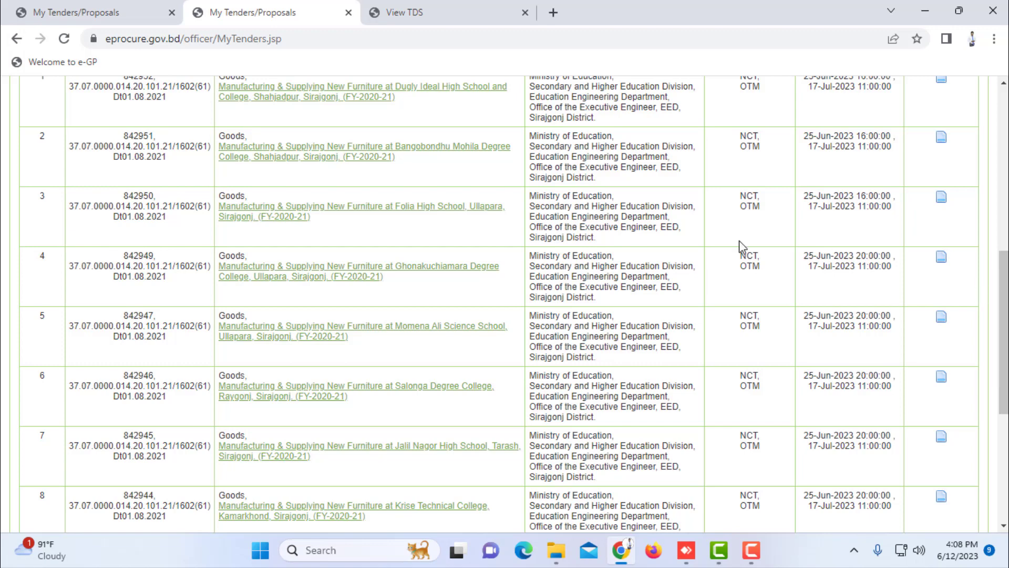
{"action": "left_click", "coordinate": [941, 263]}
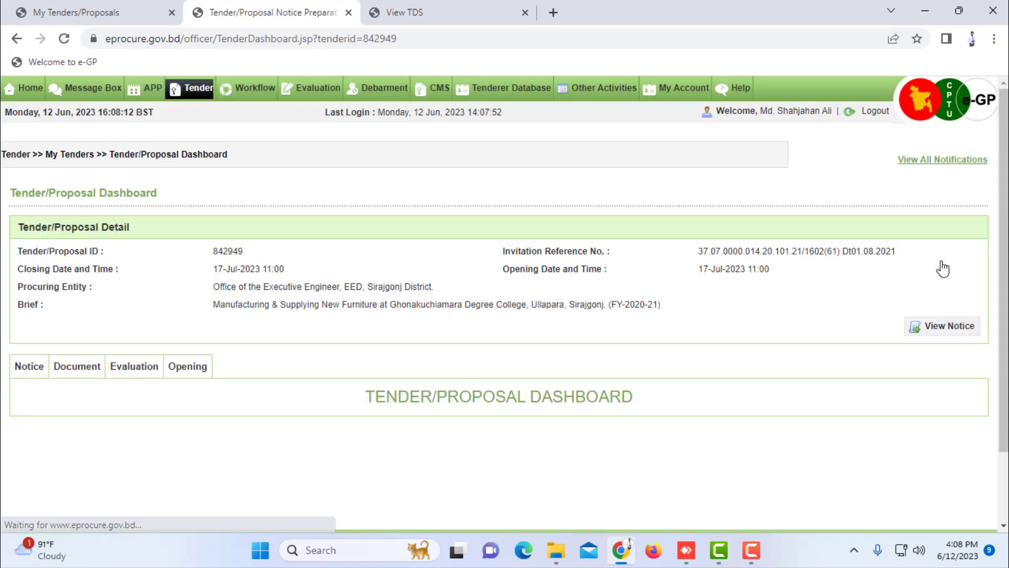
{"action": "left_click", "coordinate": [78, 371]}
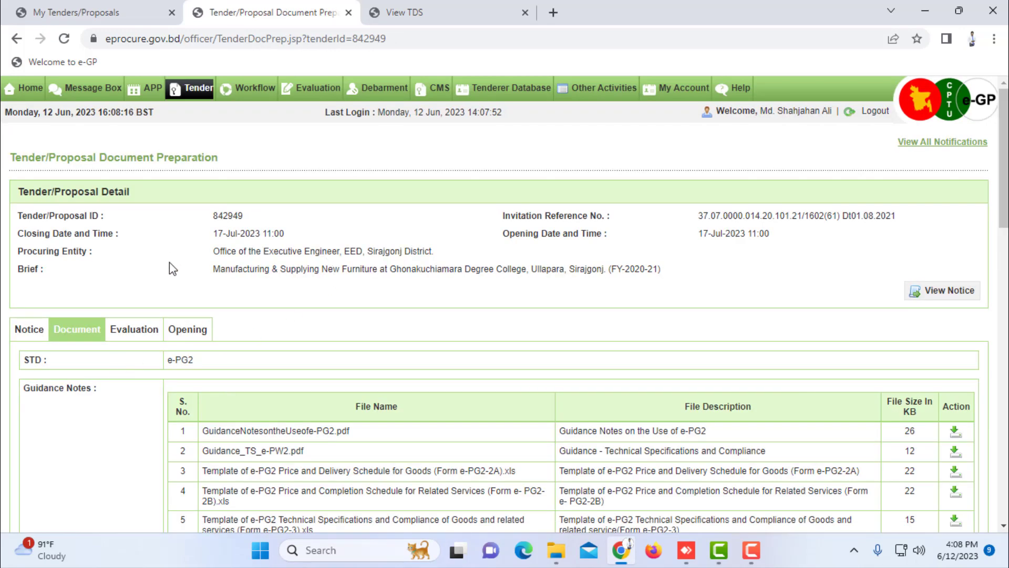
Look through the tender document's guidance notes and its sections from Instructions to Tenderers (ITT) to Tender and Contract Forms
{"action": "scroll", "coordinate": [173, 266], "scroll_direction": "down", "scroll_amount": 5}
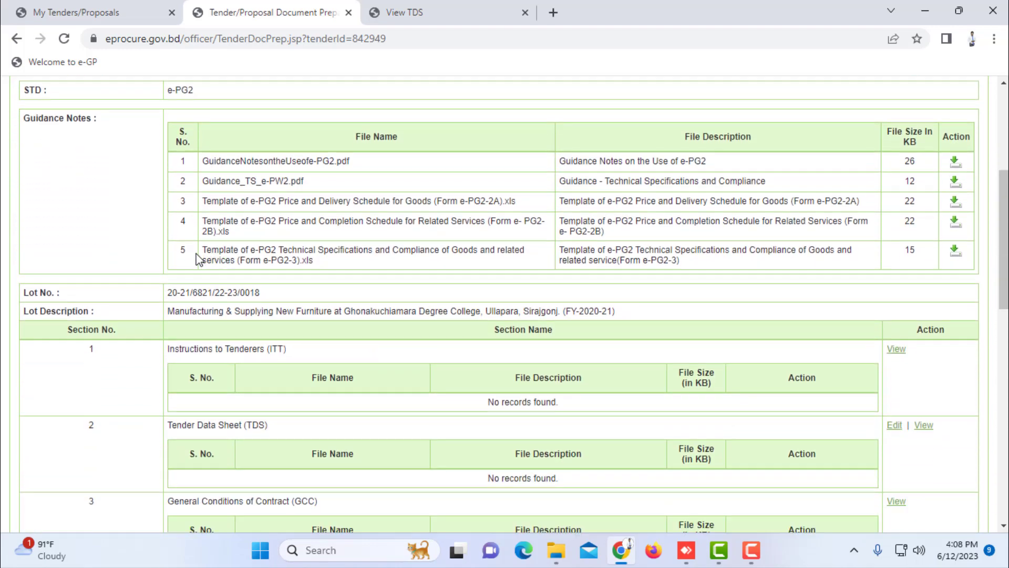
{"action": "scroll", "coordinate": [120, 263], "scroll_direction": "down", "scroll_amount": 2}
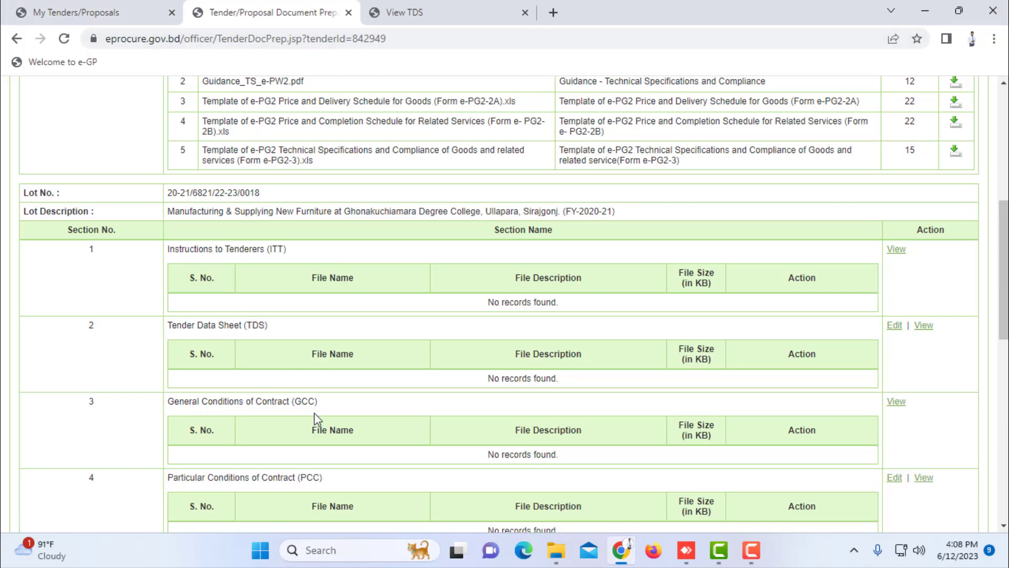
{"action": "scroll", "coordinate": [314, 420], "scroll_direction": "down", "scroll_amount": 3}
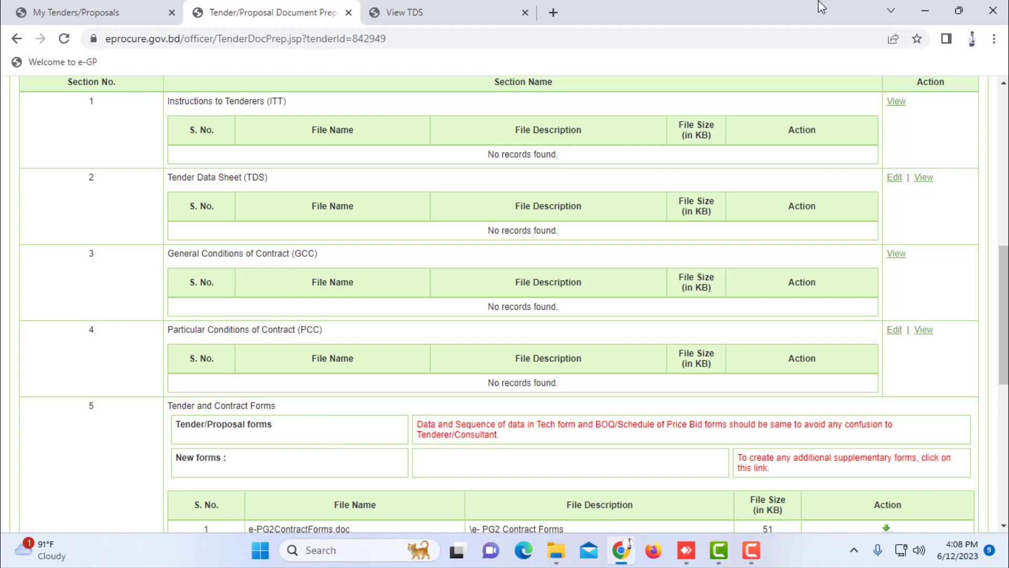
{"action": "scroll", "coordinate": [188, 199], "scroll_direction": "up", "scroll_amount": 2}
{"action": "scroll", "coordinate": [190, 205], "scroll_direction": "up", "scroll_amount": 2}
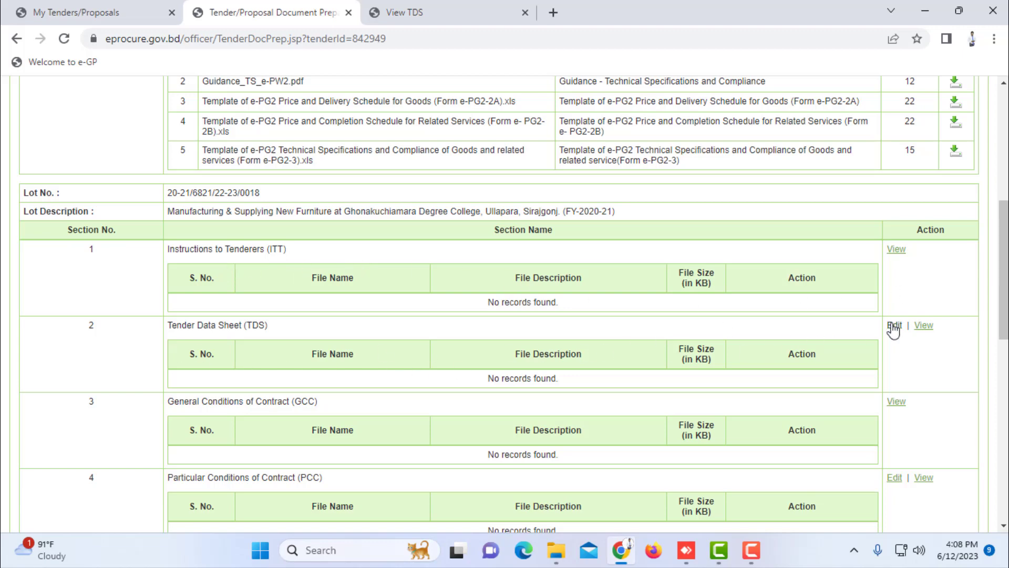
{"action": "scroll", "coordinate": [236, 372], "scroll_direction": "down", "scroll_amount": 3}
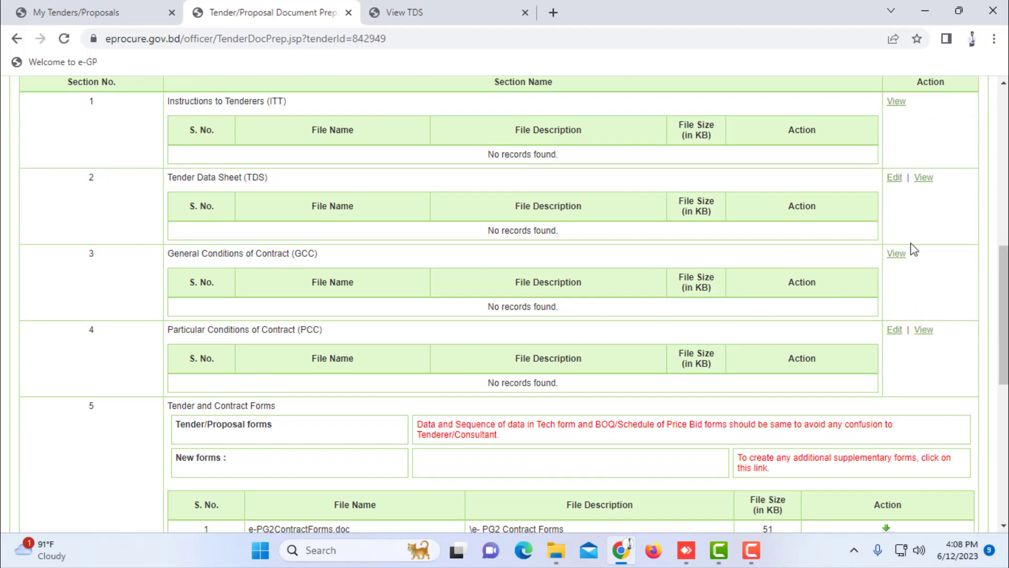
{"action": "scroll", "coordinate": [902, 224], "scroll_direction": "up", "scroll_amount": 2}
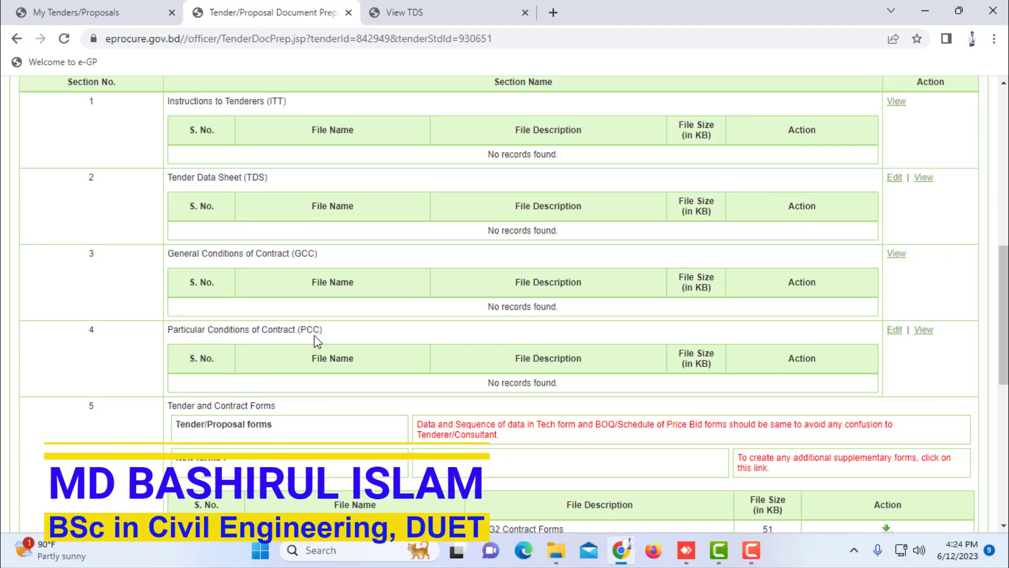
Open the Particular Conditions of Contract (PCC) subsection of the Ghonakuchiamara Degree College tender for editing
{"action": "scroll", "coordinate": [269, 344], "scroll_direction": "down", "scroll_amount": 1}
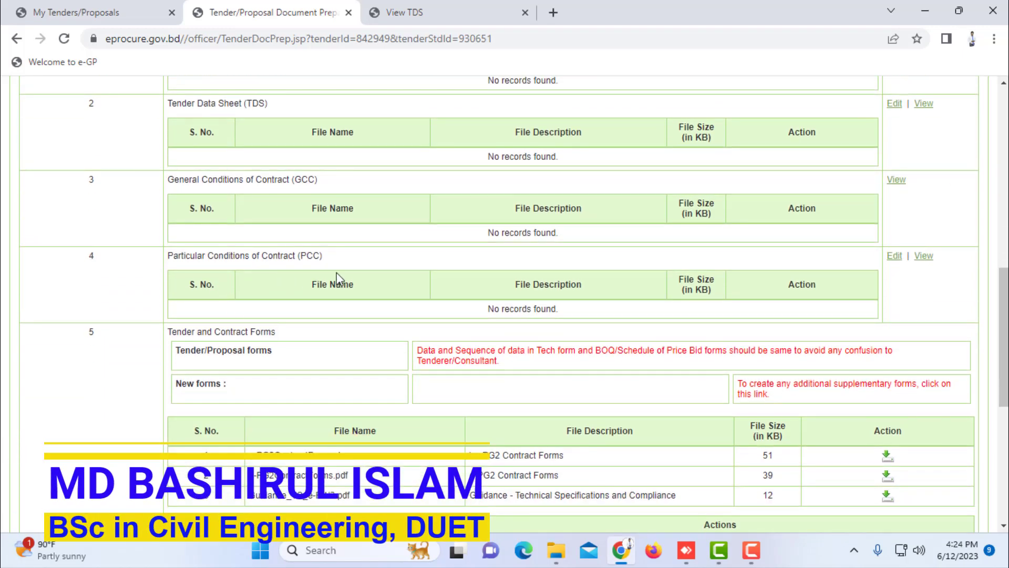
{"action": "left_click", "coordinate": [894, 258]}
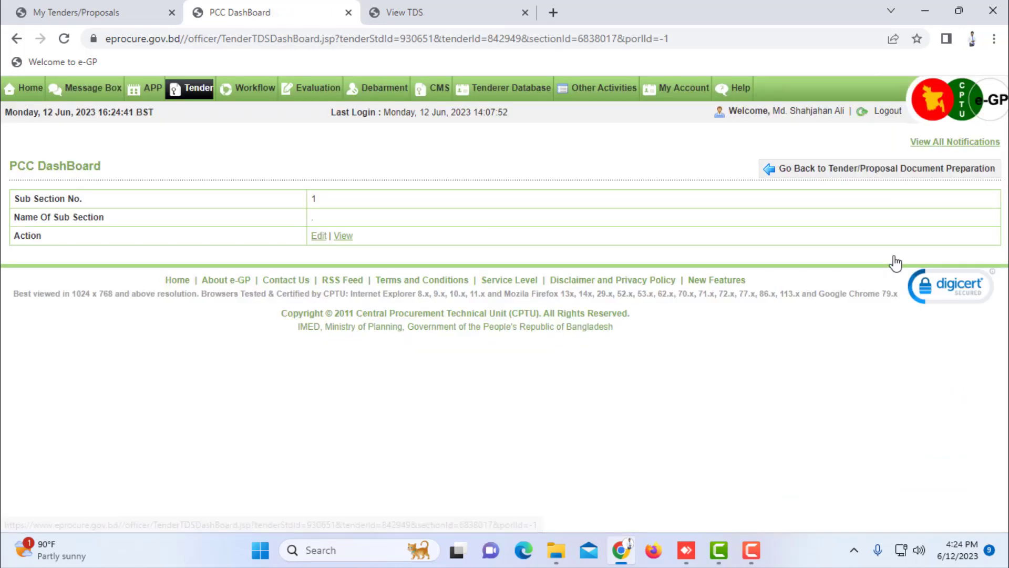
{"action": "left_click", "coordinate": [317, 237]}
Examine the editable PCC clauses on supplier's responsibilities, contract price and warranty, including the document requirements under clause 5.1
{"action": "scroll", "coordinate": [232, 288], "scroll_direction": "down", "scroll_amount": 3}
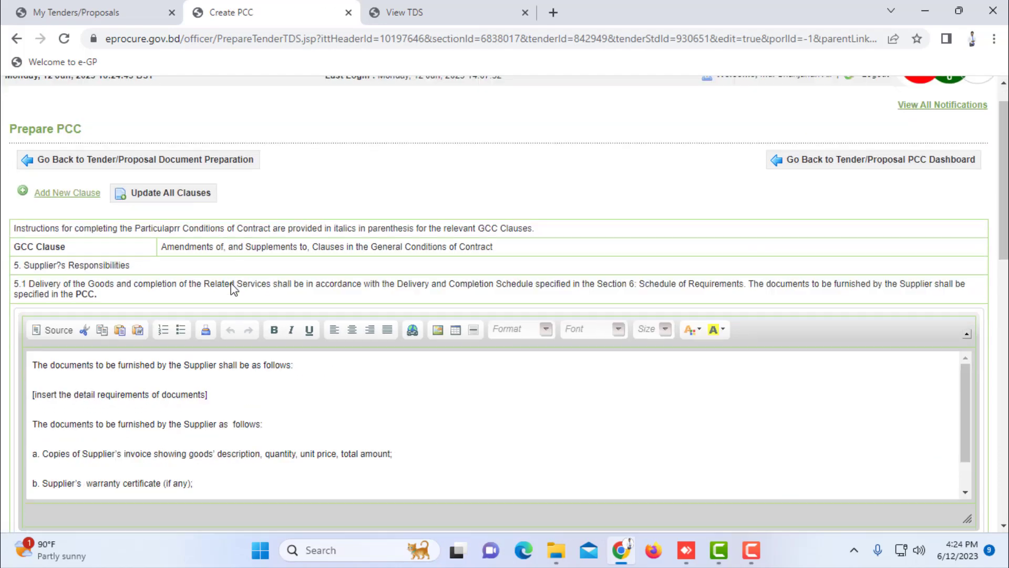
{"action": "scroll", "coordinate": [176, 335], "scroll_direction": "down", "scroll_amount": 10}
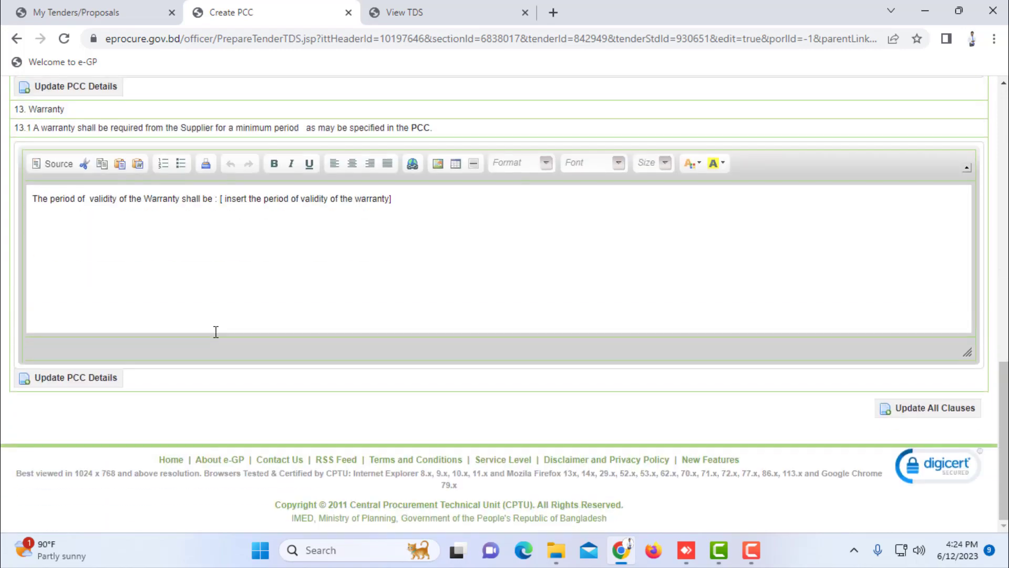
{"action": "scroll", "coordinate": [216, 328], "scroll_direction": "up", "scroll_amount": 15}
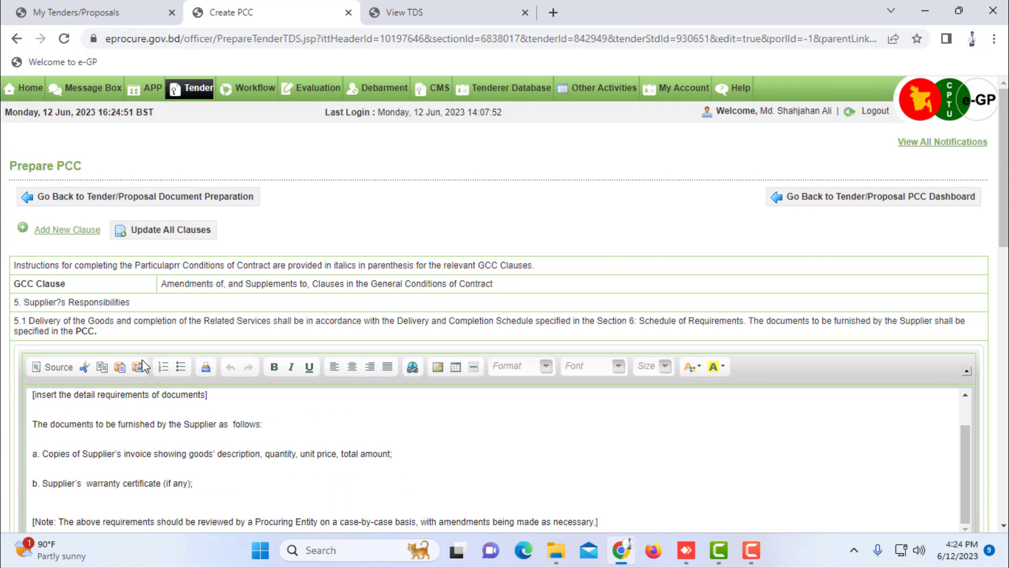
{"action": "scroll", "coordinate": [147, 415], "scroll_direction": "up", "scroll_amount": 1}
{"action": "scroll", "coordinate": [286, 424], "scroll_direction": "down", "scroll_amount": 1}
{"action": "scroll", "coordinate": [294, 425], "scroll_direction": "up", "scroll_amount": 1}
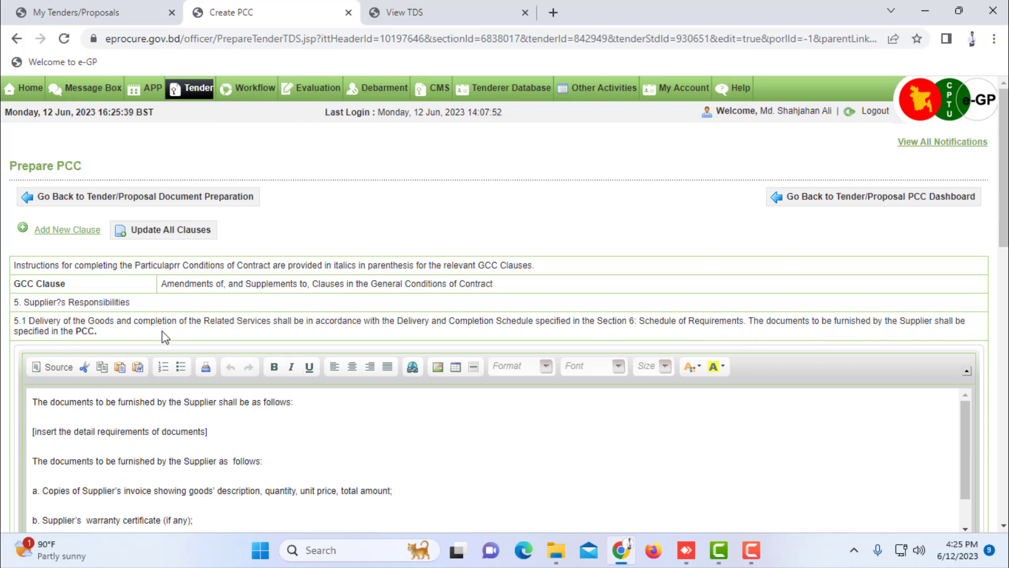
{"action": "scroll", "coordinate": [127, 355], "scroll_direction": "down", "scroll_amount": 4}
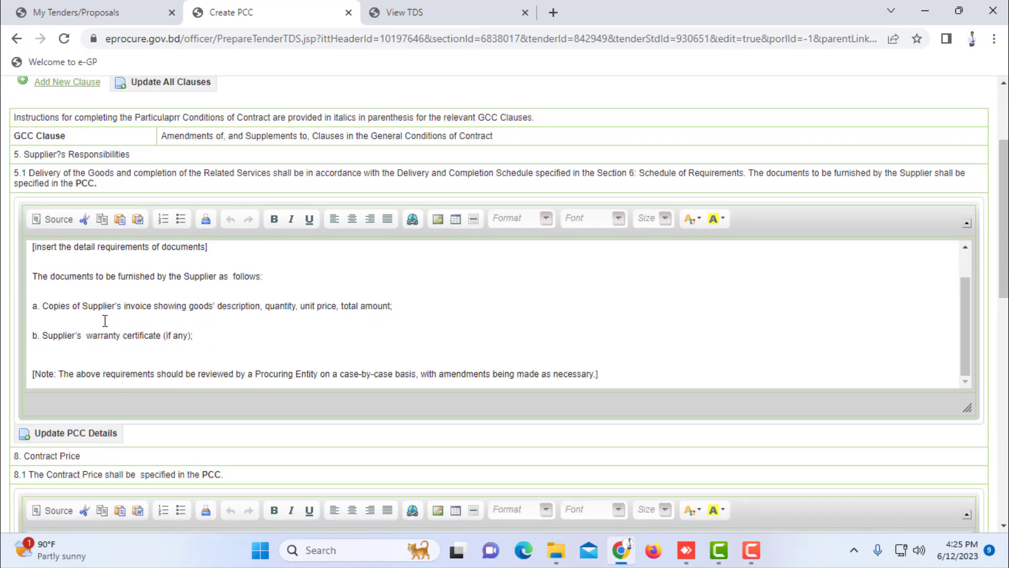
{"action": "scroll", "coordinate": [103, 320], "scroll_direction": "down", "scroll_amount": 2}
{"action": "scroll", "coordinate": [79, 263], "scroll_direction": "up", "scroll_amount": 1}
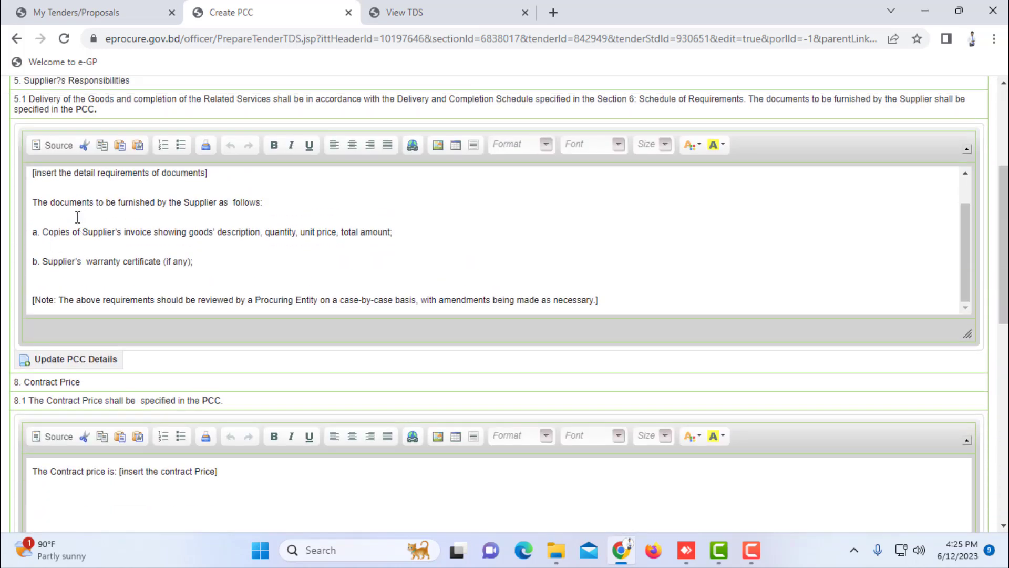
{"action": "scroll", "coordinate": [89, 225], "scroll_direction": "up", "scroll_amount": 3}
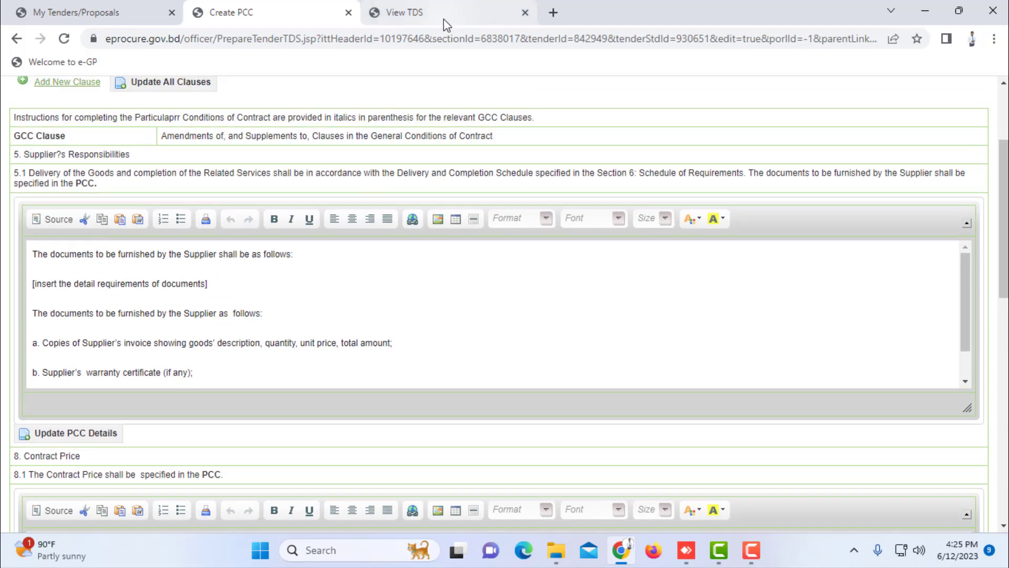
In the third tab, return from the TDS to the Bangobondhu Mohila Degree College tender's document preparation page and view its PCC section
{"action": "left_click", "coordinate": [443, 16]}
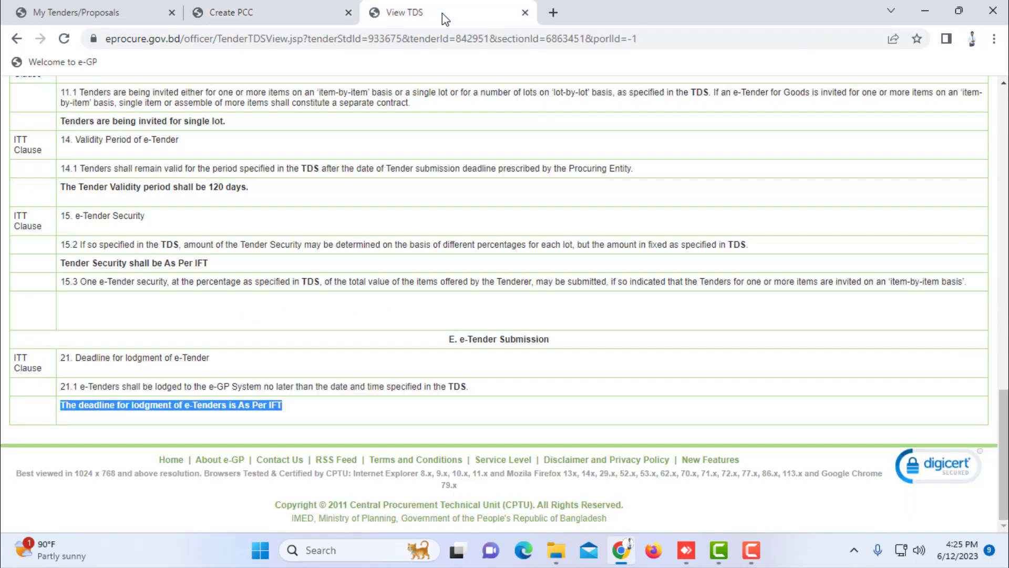
{"action": "scroll", "coordinate": [399, 237], "scroll_direction": "up", "scroll_amount": 20}
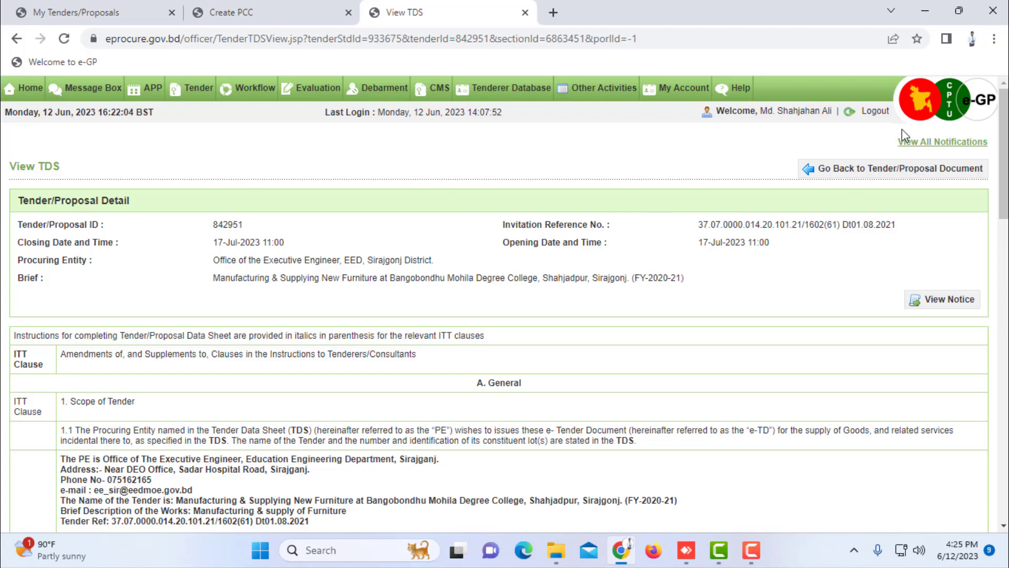
{"action": "left_click", "coordinate": [873, 169]}
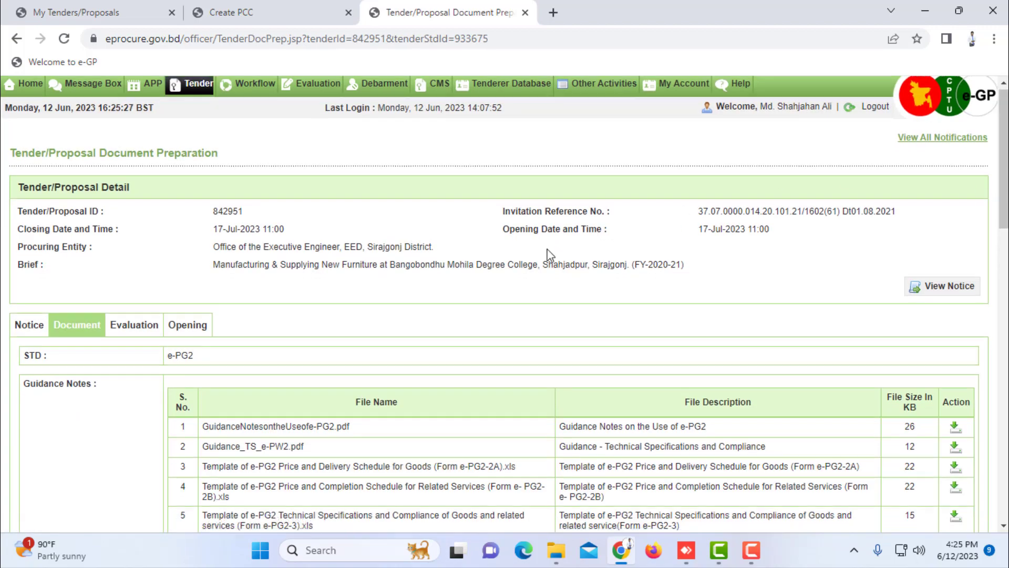
{"action": "scroll", "coordinate": [303, 253], "scroll_direction": "down", "scroll_amount": 8}
{"action": "scroll", "coordinate": [303, 253], "scroll_direction": "down", "scroll_amount": 3}
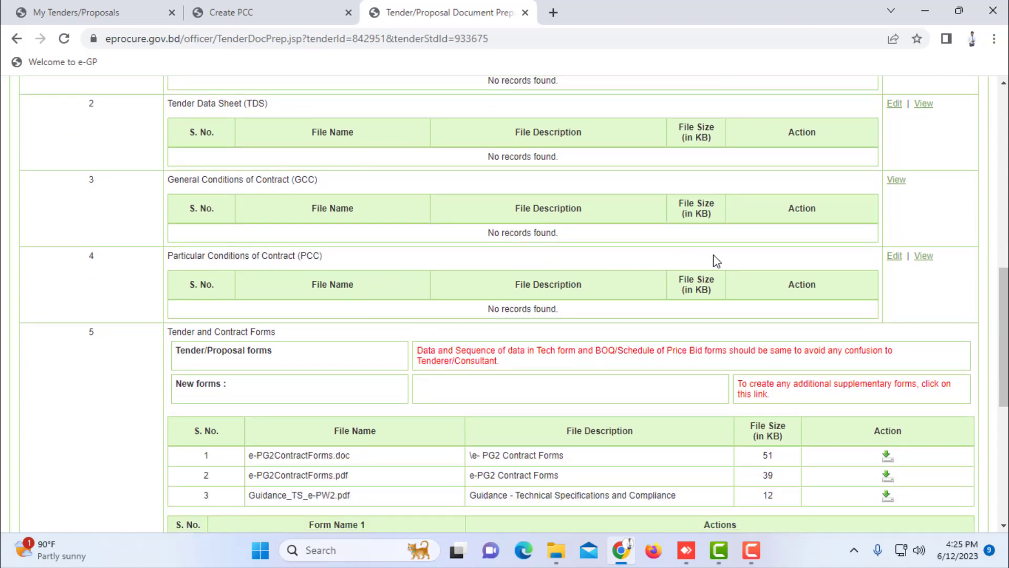
{"action": "left_click", "coordinate": [924, 258]}
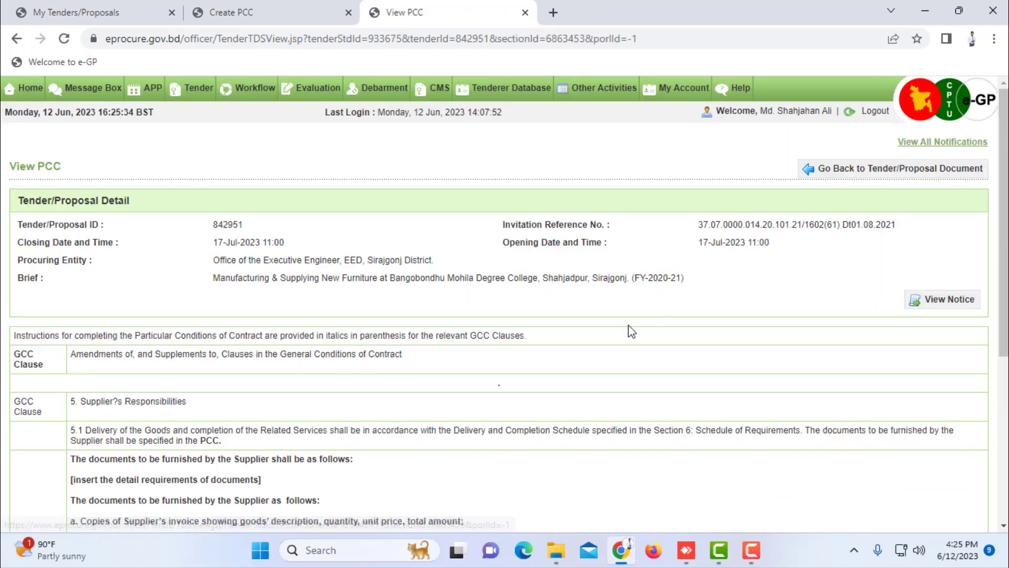
Replace the clause 5.1 text in the PCC being edited with the supplier document requirements copied from the Bangobondhu Mohila Degree College tender's PCC
{"action": "scroll", "coordinate": [305, 362], "scroll_direction": "down", "scroll_amount": 4}
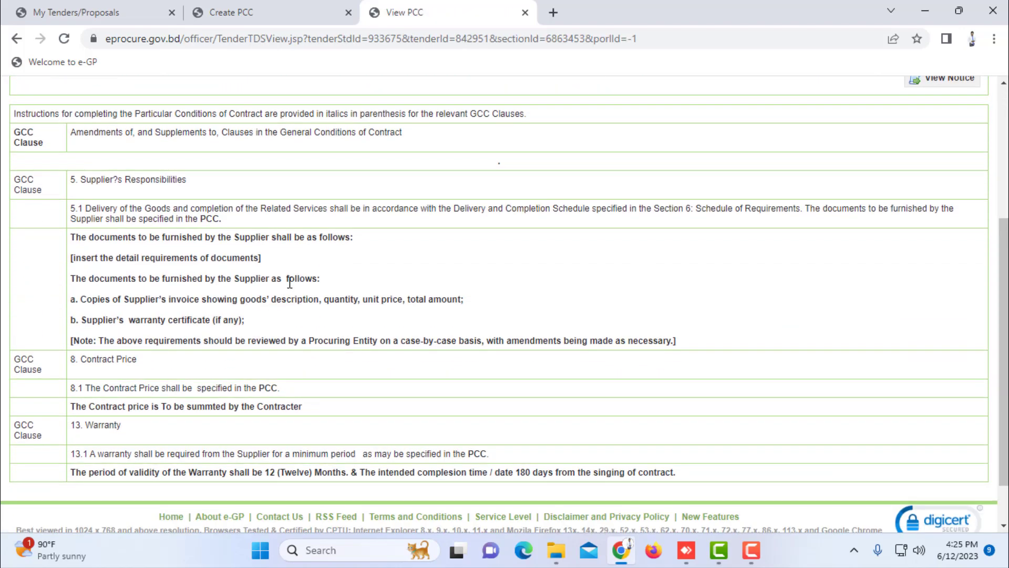
{"action": "scroll", "coordinate": [306, 279], "scroll_direction": "up", "scroll_amount": 1}
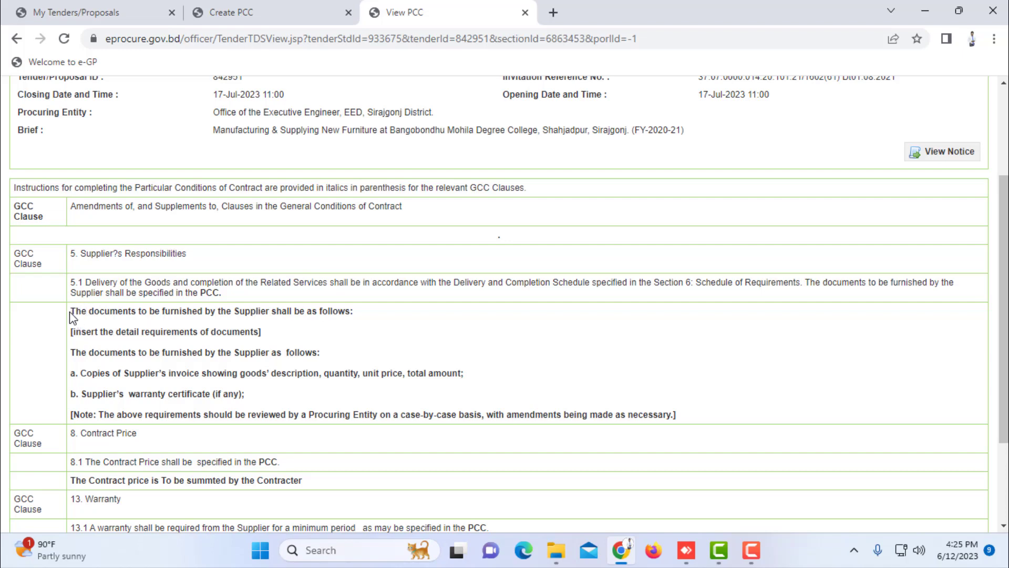
{"action": "left_click_drag", "start_coordinate": [73, 311], "coordinate": [697, 419]}
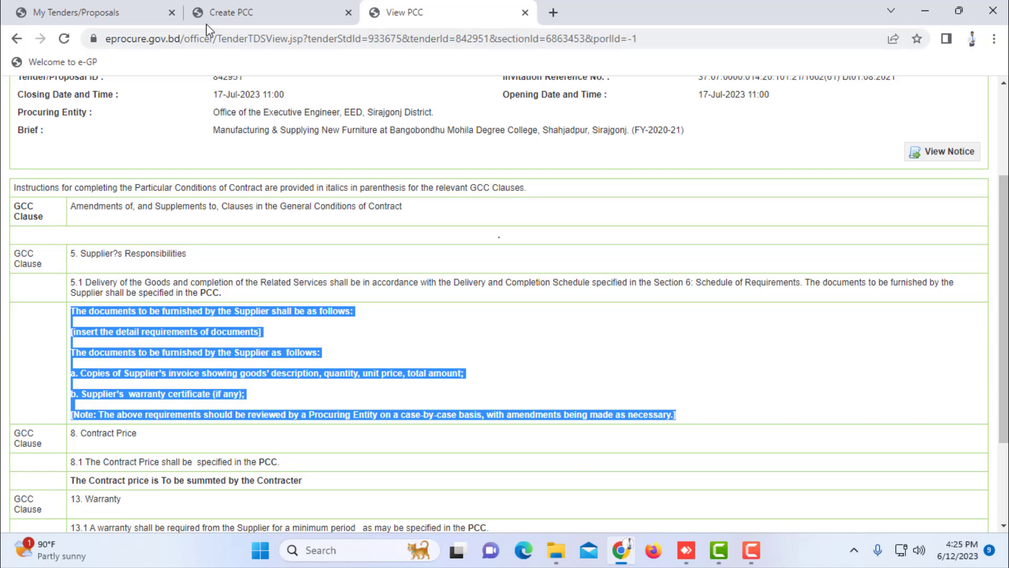
{"action": "left_click", "coordinate": [238, 18]}
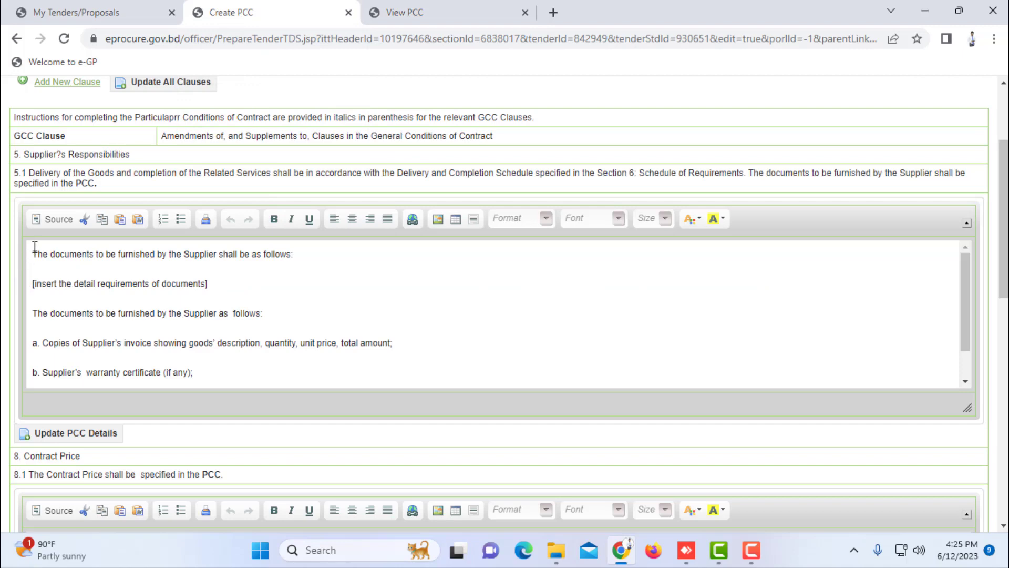
{"action": "left_click_drag", "start_coordinate": [32, 252], "coordinate": [630, 374]}
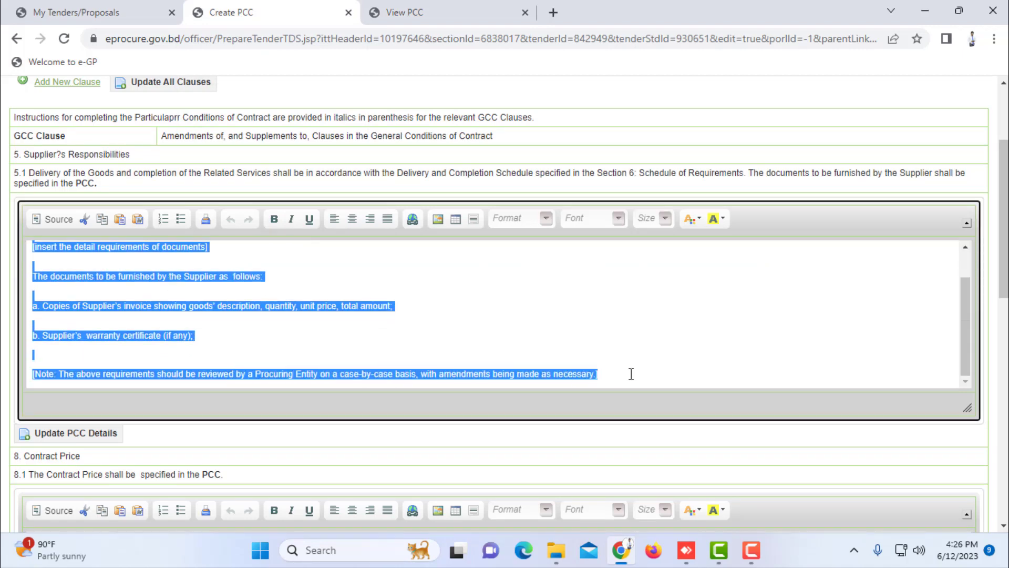
{"action": "left_click", "coordinate": [475, 324]}
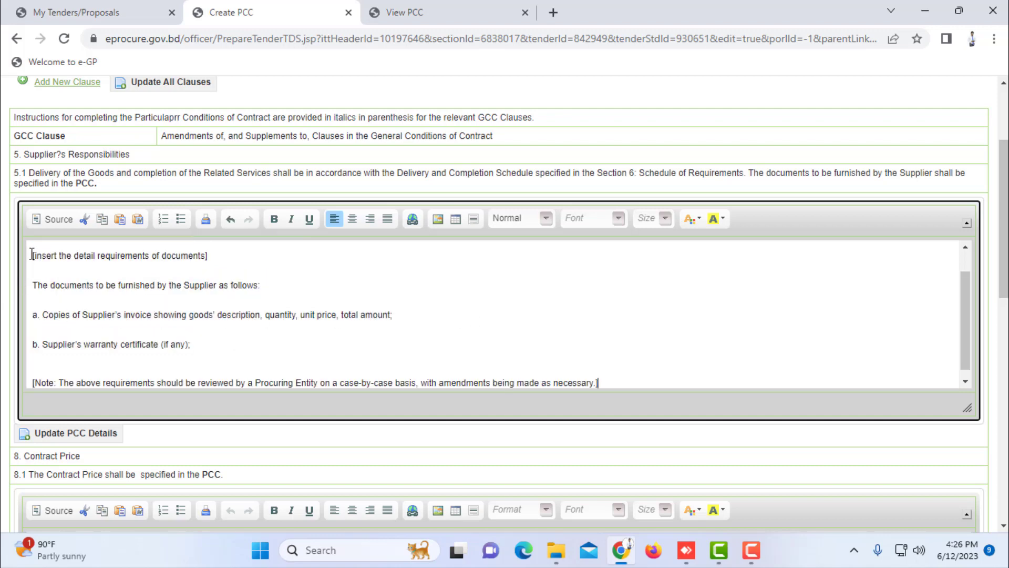
Make the pasted supplier document requirements under PCC clause 5.1 bold
{"action": "left_click_drag", "start_coordinate": [32, 254], "coordinate": [648, 386]}
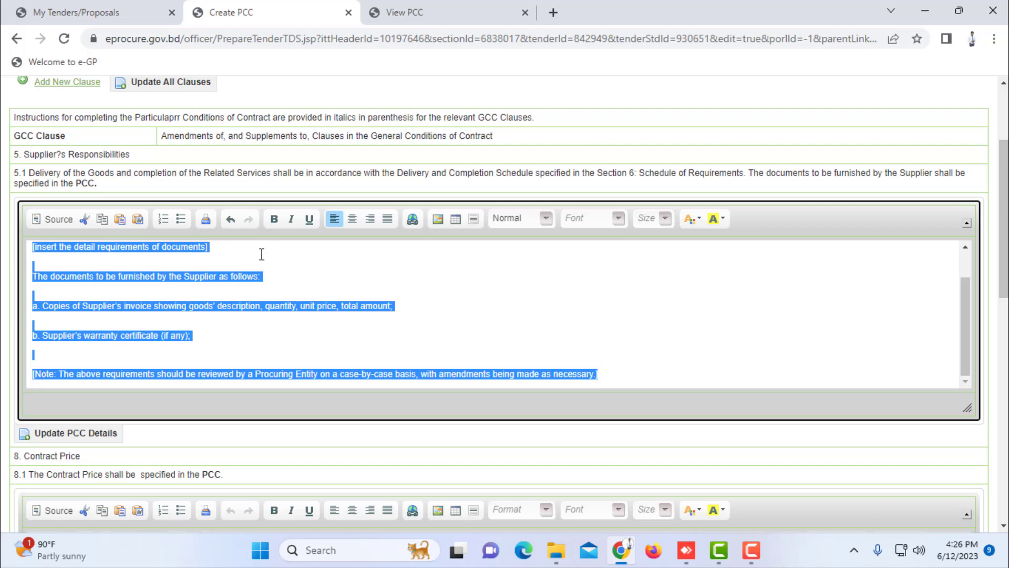
{"action": "left_click", "coordinate": [274, 218]}
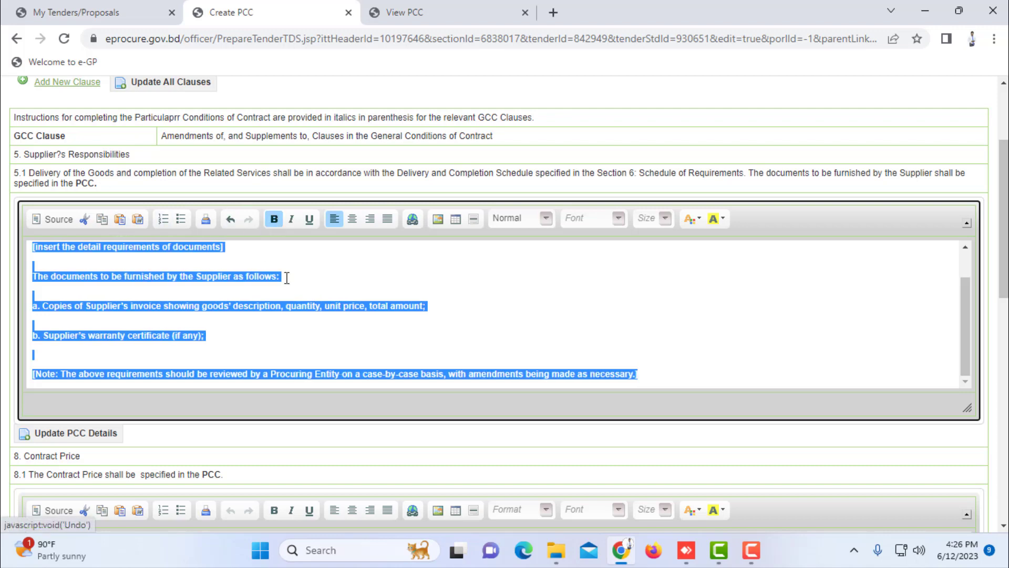
{"action": "left_click", "coordinate": [314, 270]}
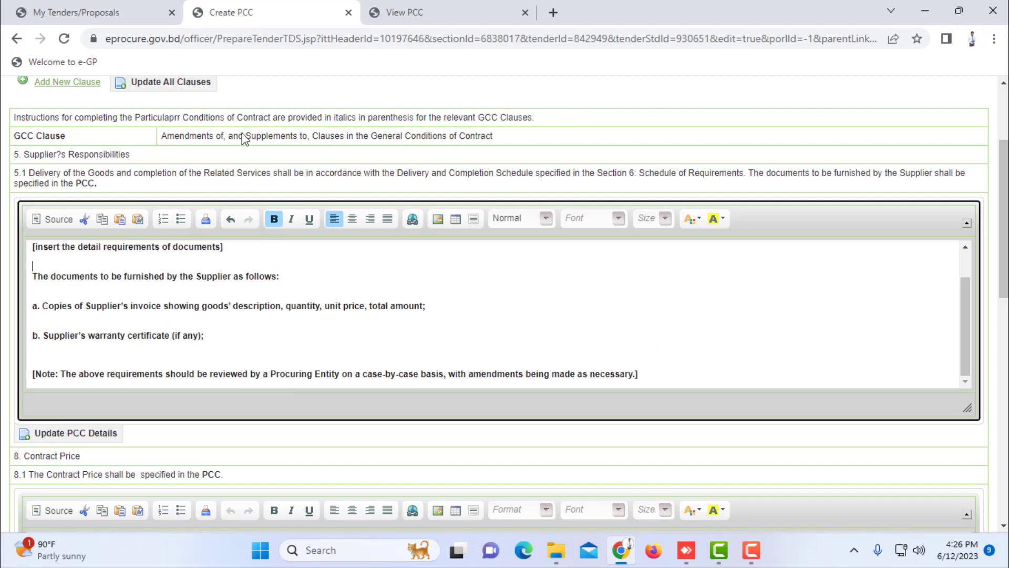
In the first tab, open the Dugly Ideal High School and College tender's documents and view its completed PCC clauses
{"action": "left_click", "coordinate": [97, 15]}
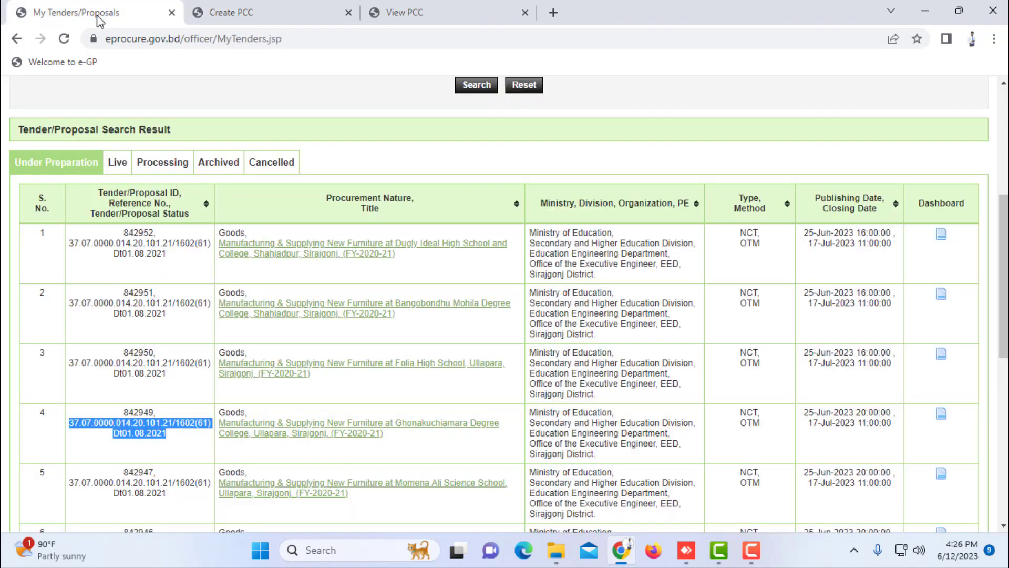
{"action": "scroll", "coordinate": [239, 345], "scroll_direction": "up", "scroll_amount": 4}
{"action": "scroll", "coordinate": [223, 322], "scroll_direction": "down", "scroll_amount": 5}
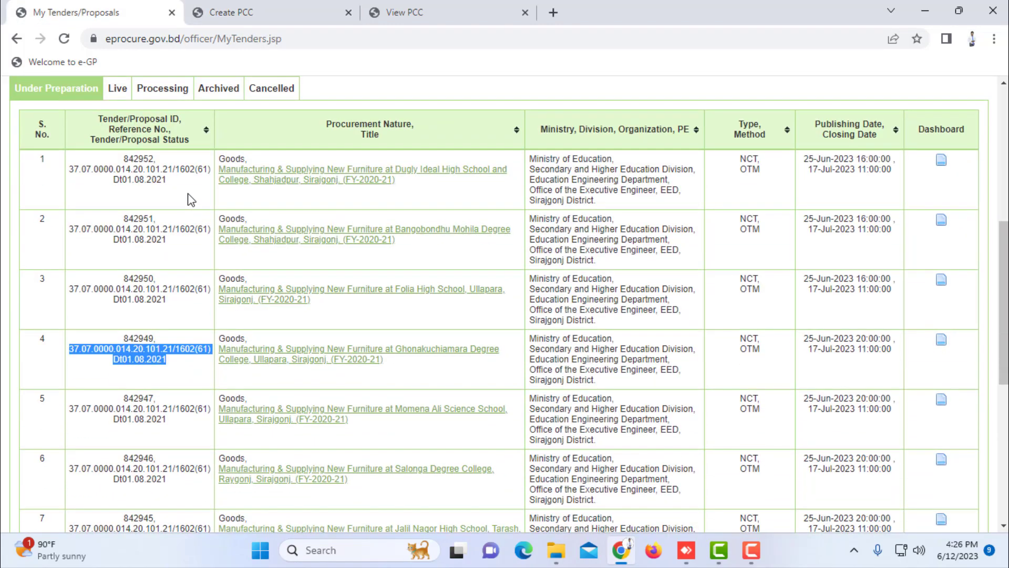
{"action": "left_click", "coordinate": [941, 160]}
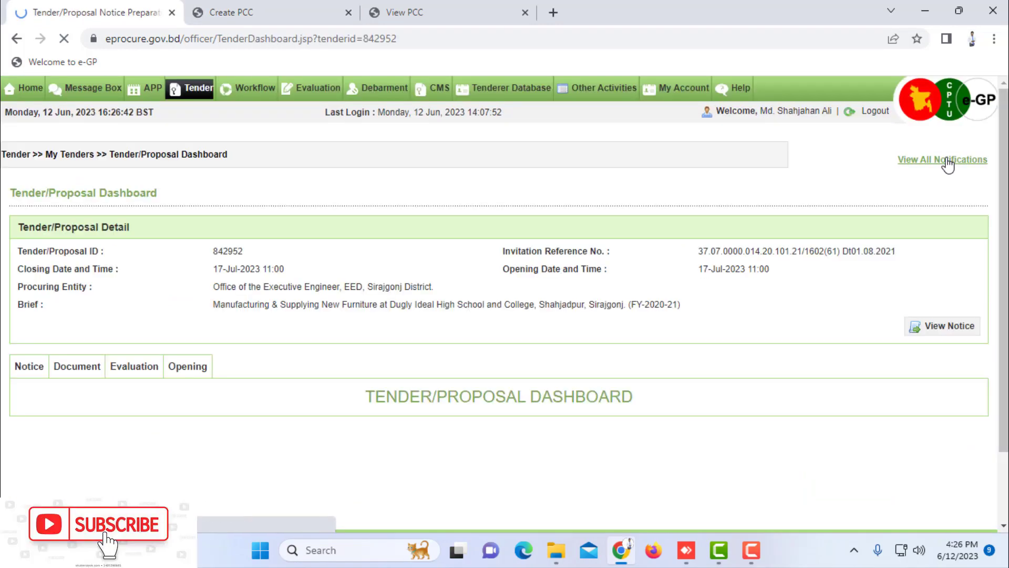
{"action": "left_click", "coordinate": [92, 366]}
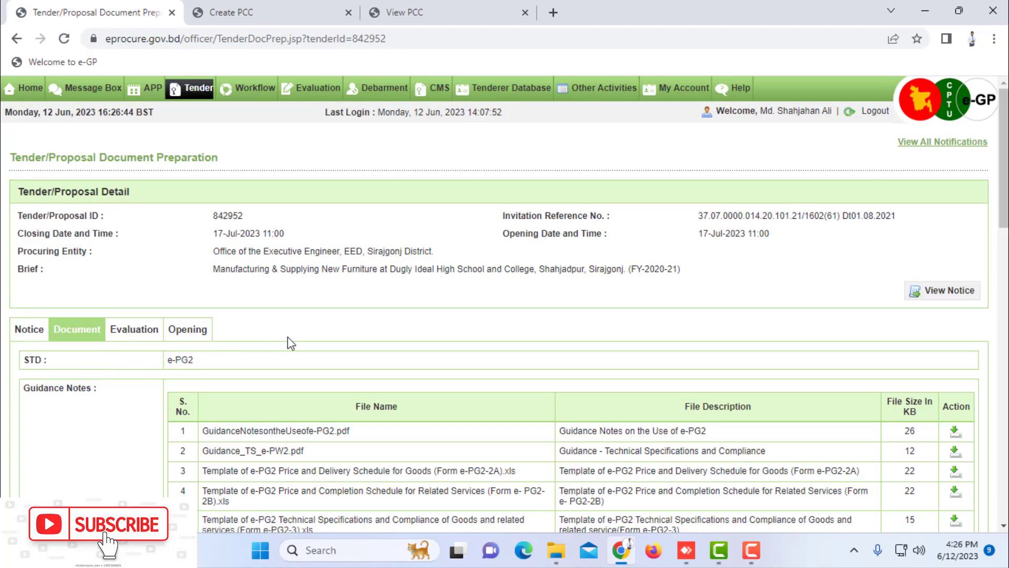
{"action": "scroll", "coordinate": [347, 315], "scroll_direction": "down", "scroll_amount": 1}
{"action": "scroll", "coordinate": [326, 274], "scroll_direction": "down", "scroll_amount": 12}
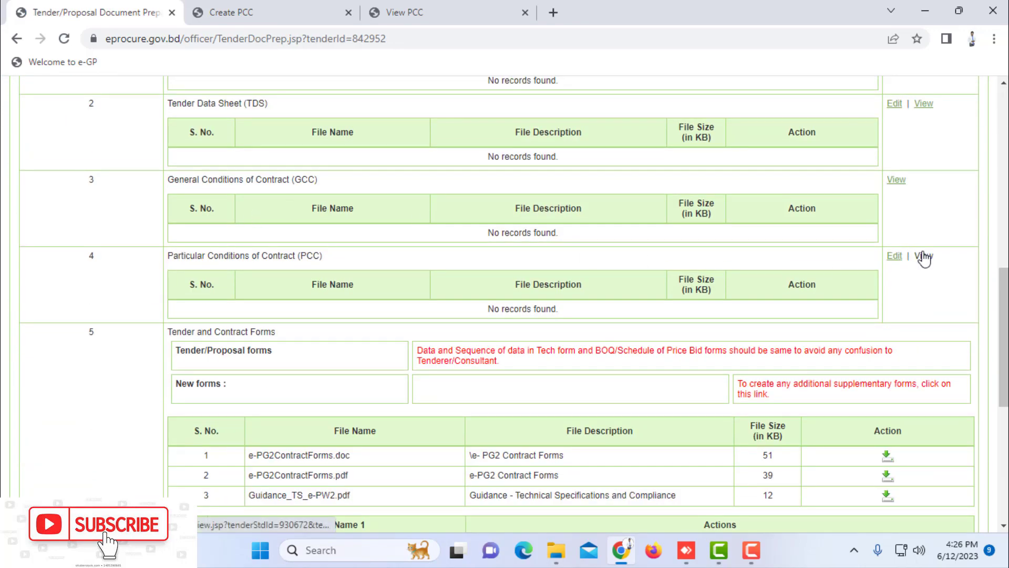
{"action": "left_click", "coordinate": [924, 256]}
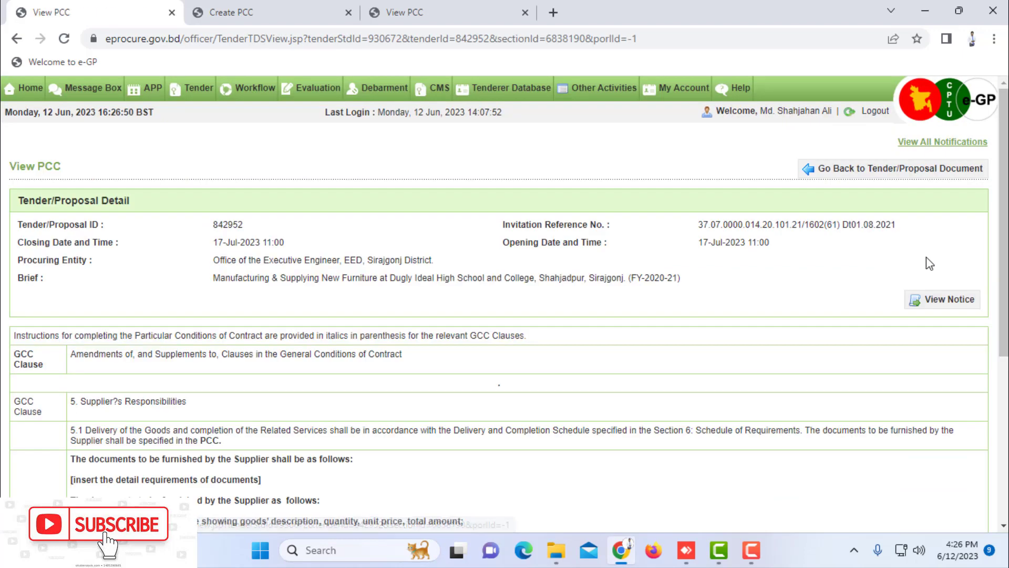
{"action": "scroll", "coordinate": [259, 310], "scroll_direction": "down", "scroll_amount": 3}
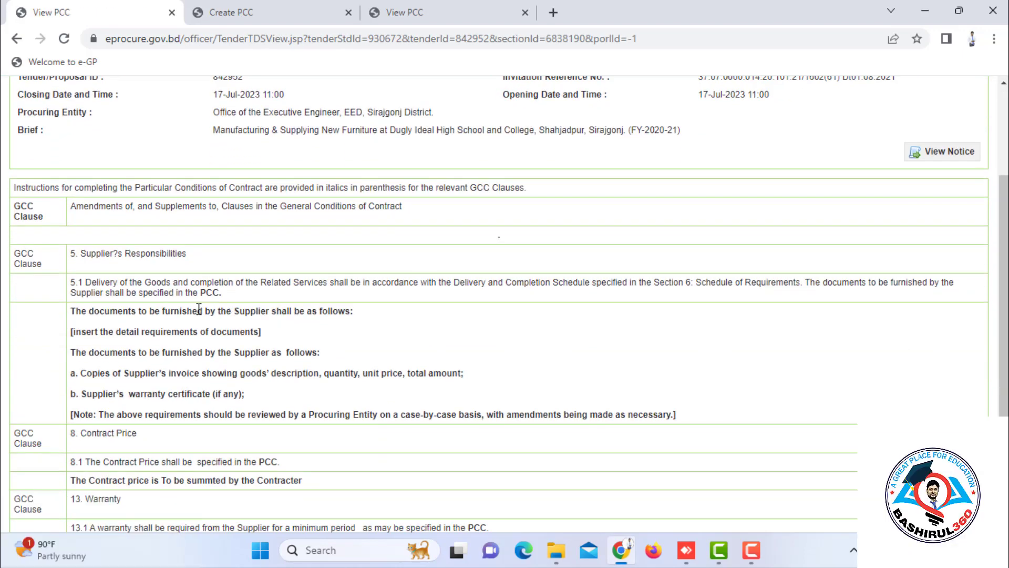
{"action": "scroll", "coordinate": [185, 323], "scroll_direction": "down", "scroll_amount": 2}
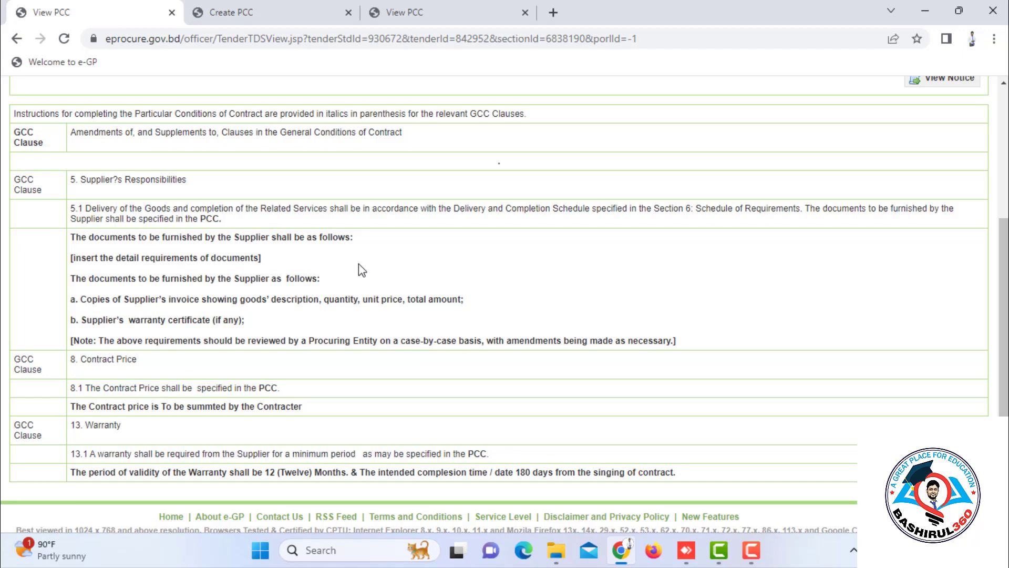
{"action": "scroll", "coordinate": [311, 274], "scroll_direction": "down", "scroll_amount": 1}
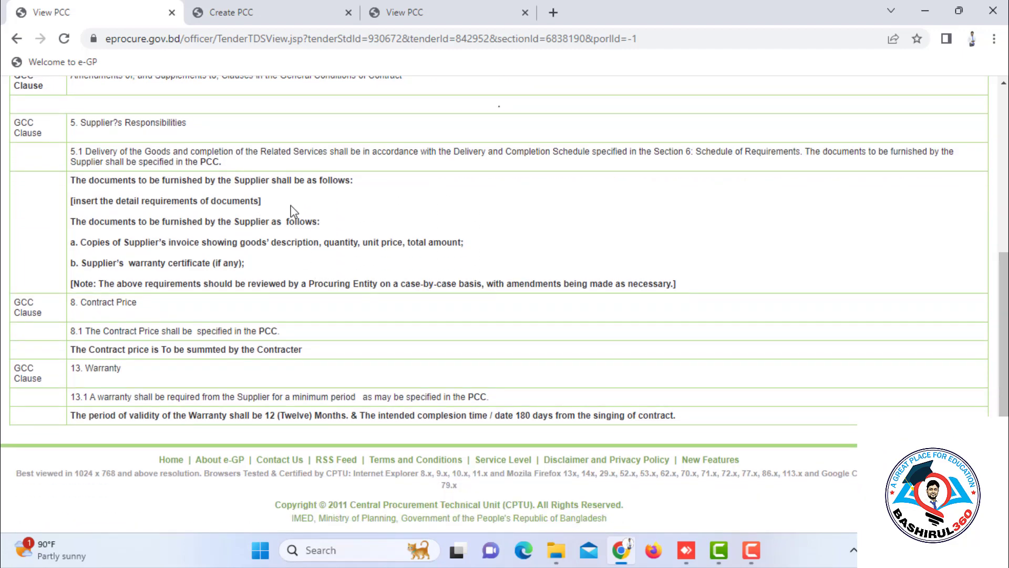
Replace the clause 8.1 text in the PCC being edited with "The Contract price is To be summted by the Contracter", copied from the Dugly tender's PCC
{"action": "left_click", "coordinate": [247, 11]}
{"action": "scroll", "coordinate": [184, 284], "scroll_direction": "down", "scroll_amount": 5}
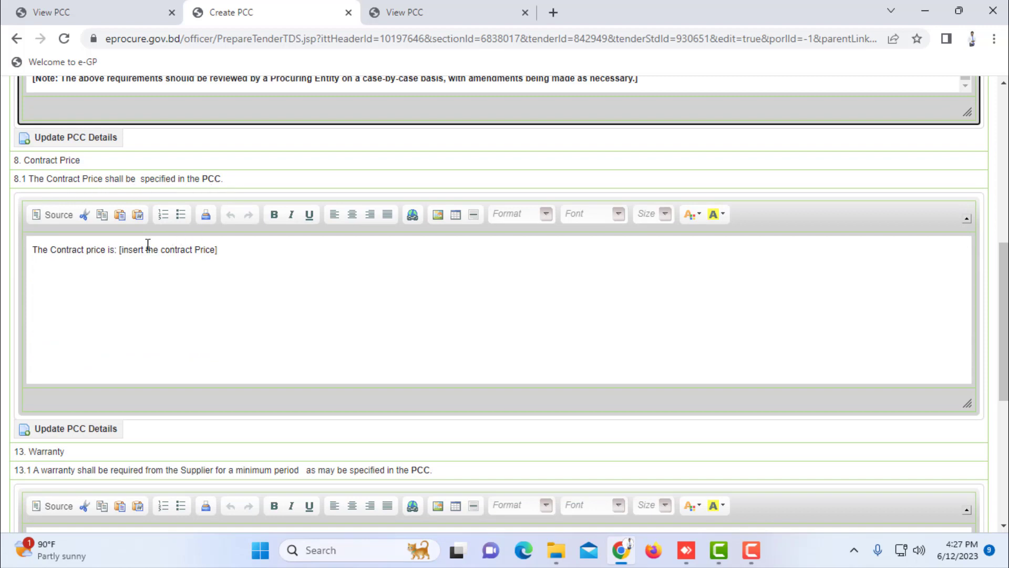
{"action": "left_click", "coordinate": [92, 11]}
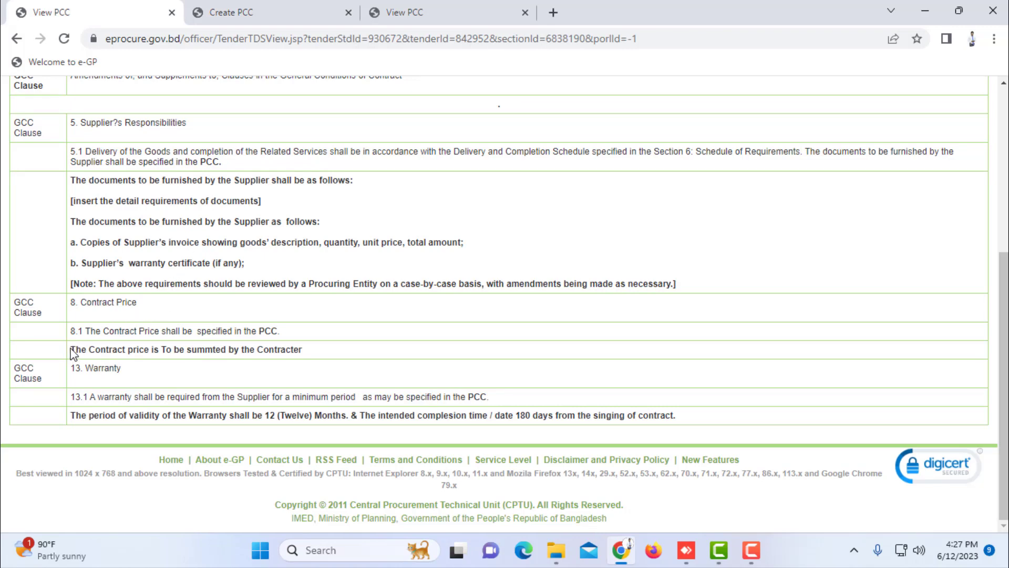
{"action": "left_click_drag", "start_coordinate": [72, 348], "coordinate": [309, 358]}
{"action": "key", "text": "ctrl+c"}
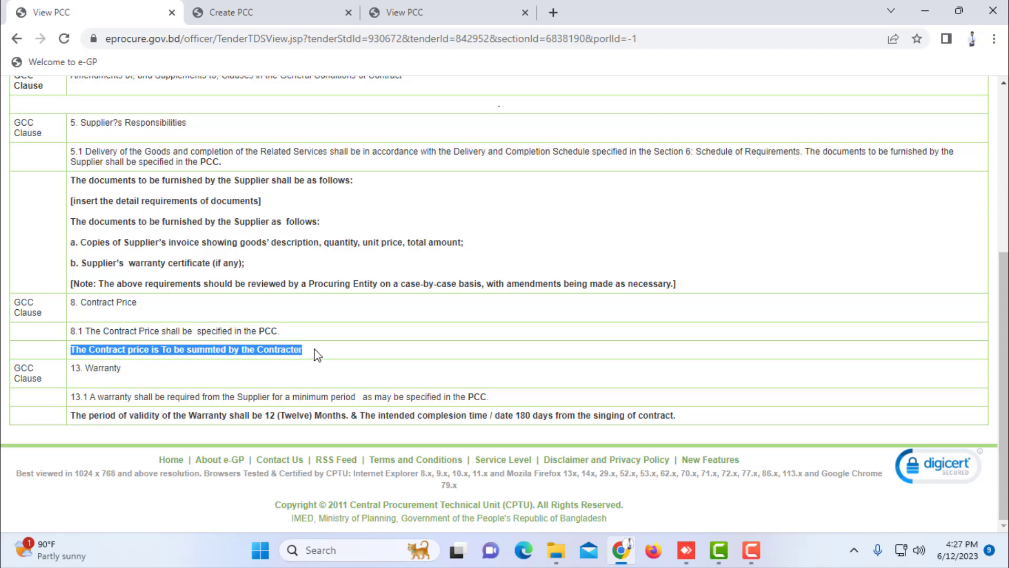
{"action": "left_click", "coordinate": [250, 16]}
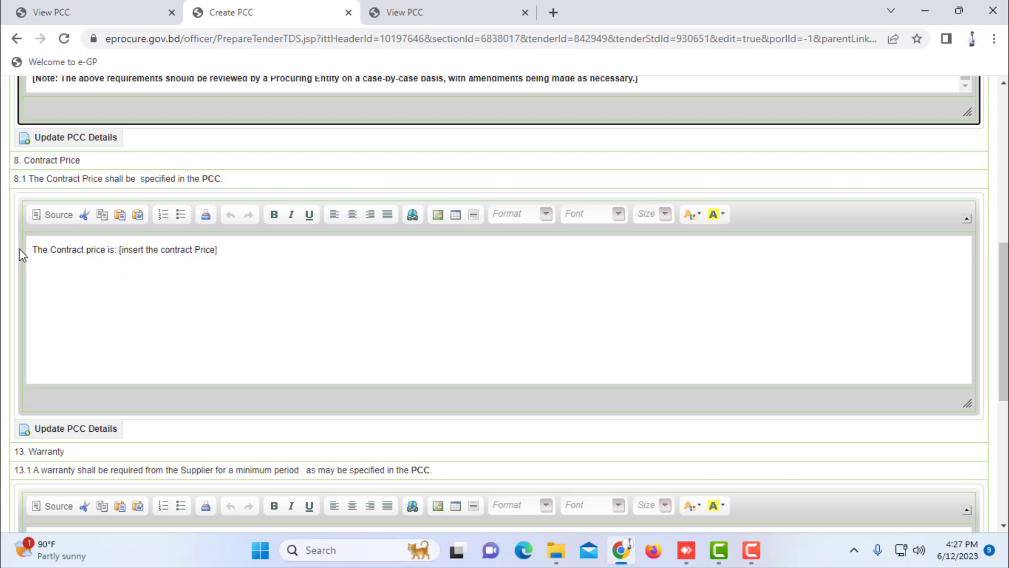
{"action": "left_click_drag", "start_coordinate": [29, 248], "coordinate": [265, 247]}
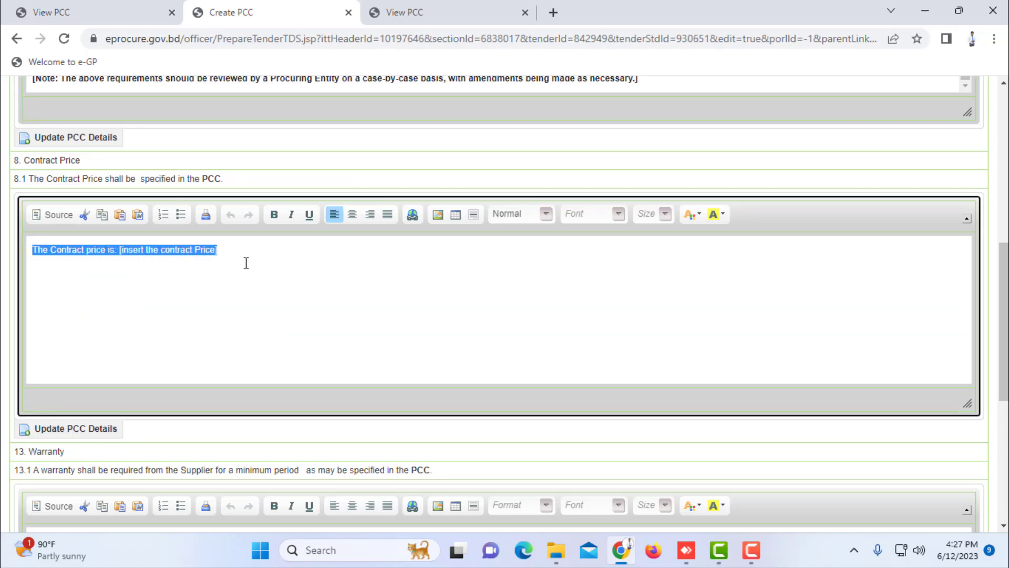
{"action": "key", "text": "ctrl+v"}
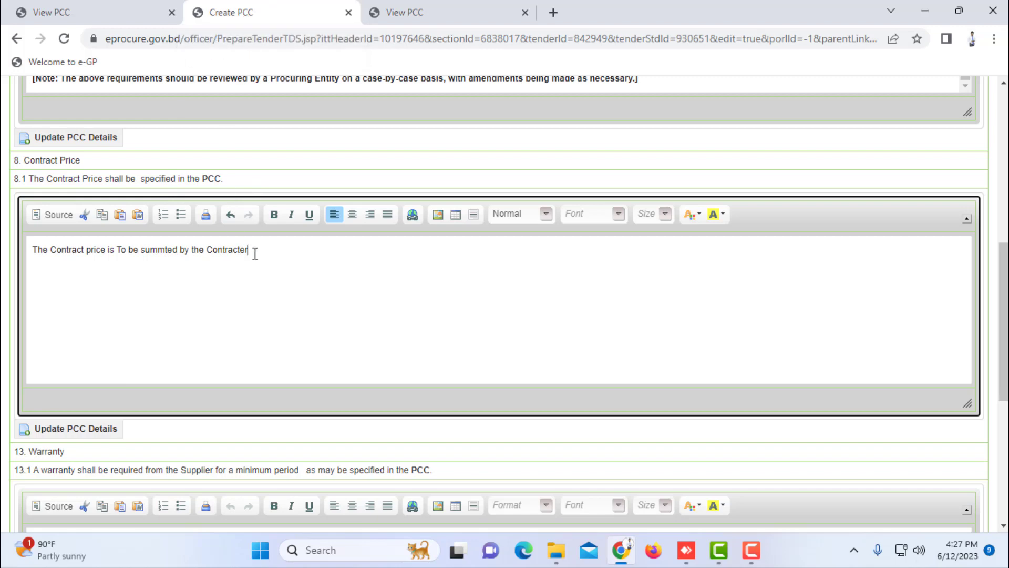
Make the pasted contract price statement under PCC clause 8.1 bold
{"action": "left_click_drag", "start_coordinate": [254, 251], "coordinate": [237, 250]}
{"action": "left_click_drag", "start_coordinate": [176, 259], "coordinate": [55, 227]}
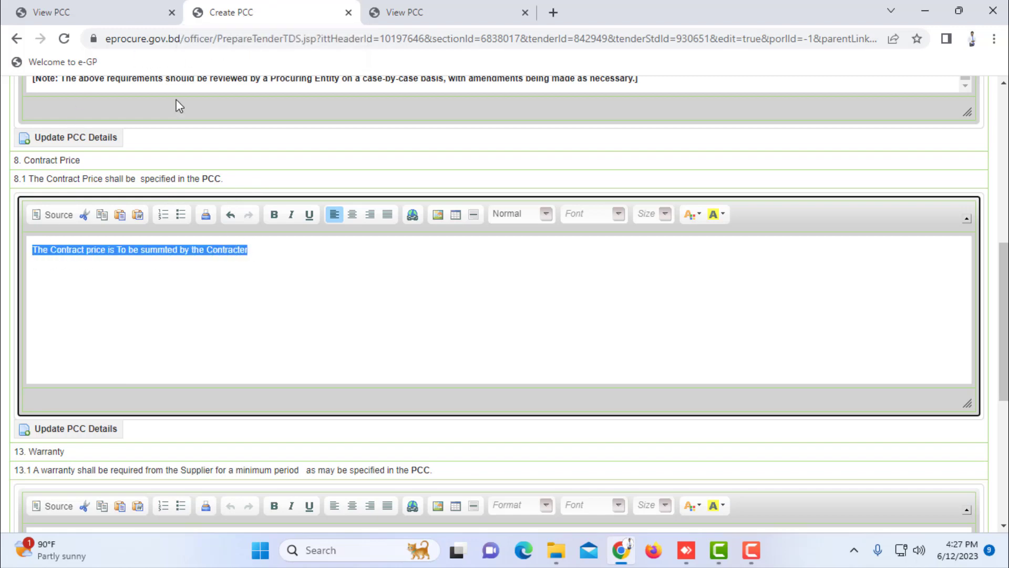
{"action": "left_click", "coordinate": [272, 214]}
Replace the clause 13.1 text with the statement on 12 months' warranty and 180-day completion copied from the Dugly Ideal High School tender's PCC
{"action": "scroll", "coordinate": [178, 308], "scroll_direction": "down", "scroll_amount": 3}
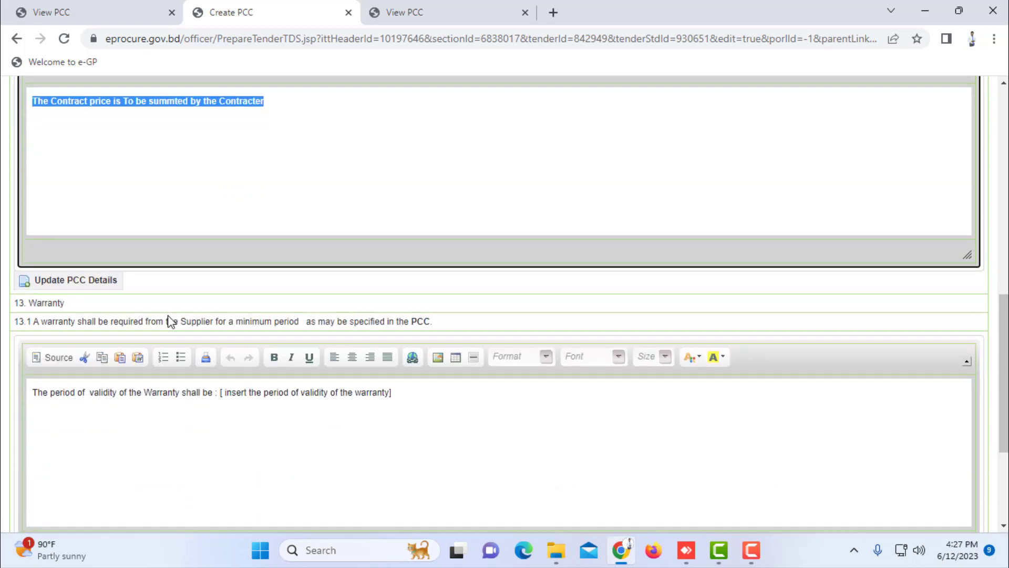
{"action": "scroll", "coordinate": [168, 314], "scroll_direction": "down", "scroll_amount": 4}
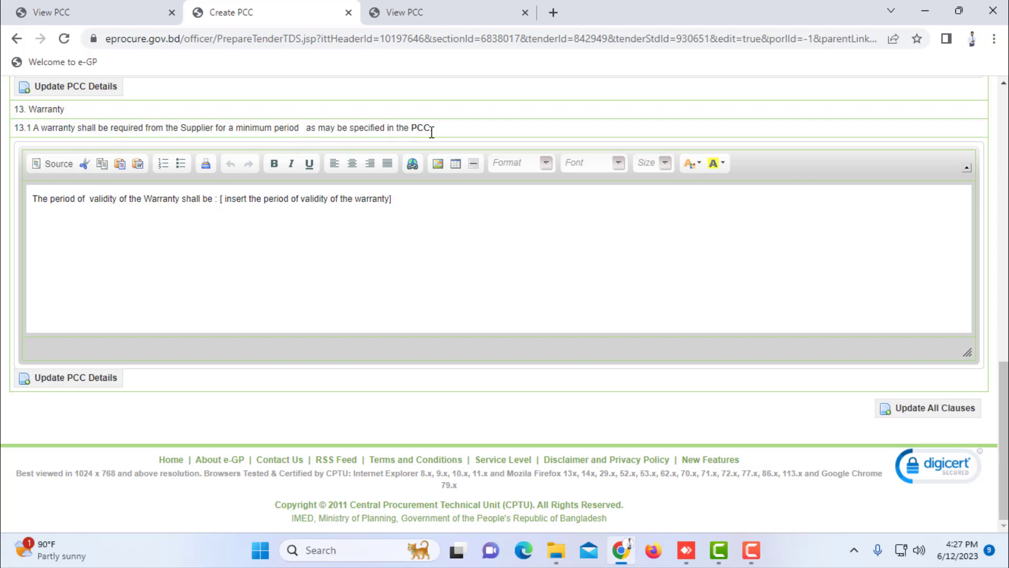
{"action": "left_click_drag", "start_coordinate": [33, 198], "coordinate": [406, 198]}
{"action": "left_click", "coordinate": [79, 12]}
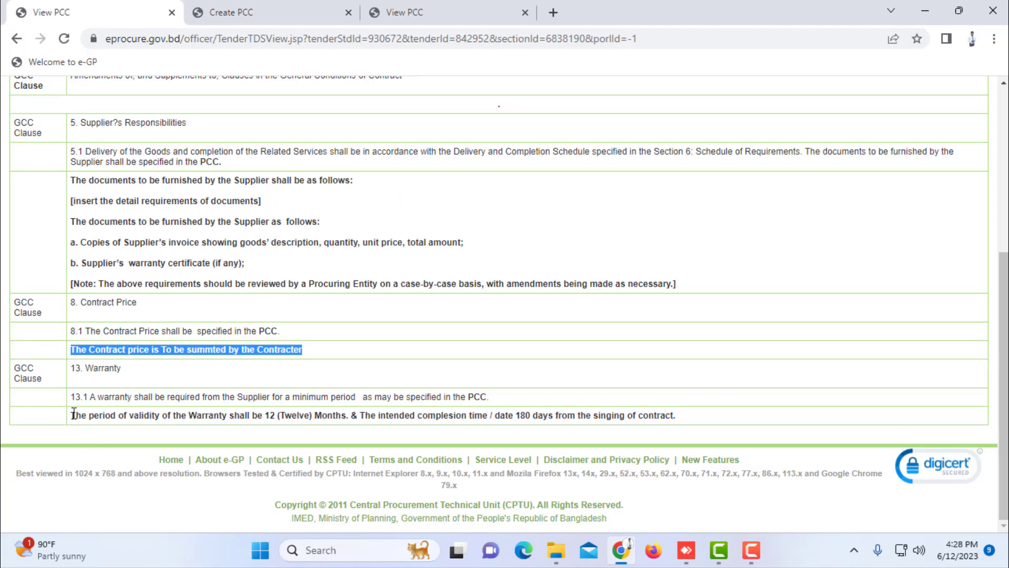
{"action": "left_click_drag", "start_coordinate": [73, 416], "coordinate": [688, 427]}
{"action": "key", "text": "ctrl+c"}
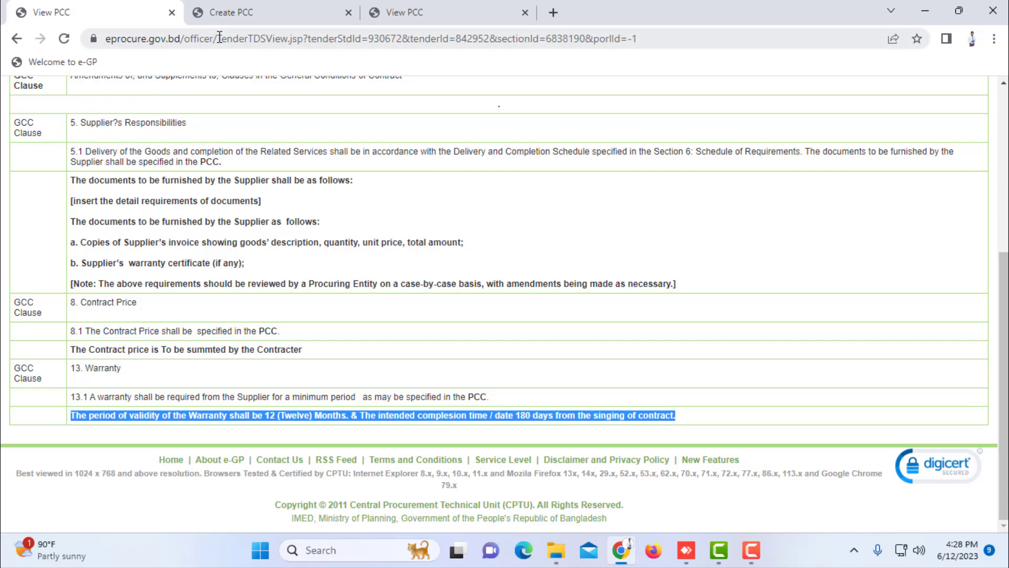
{"action": "left_click", "coordinate": [247, 15]}
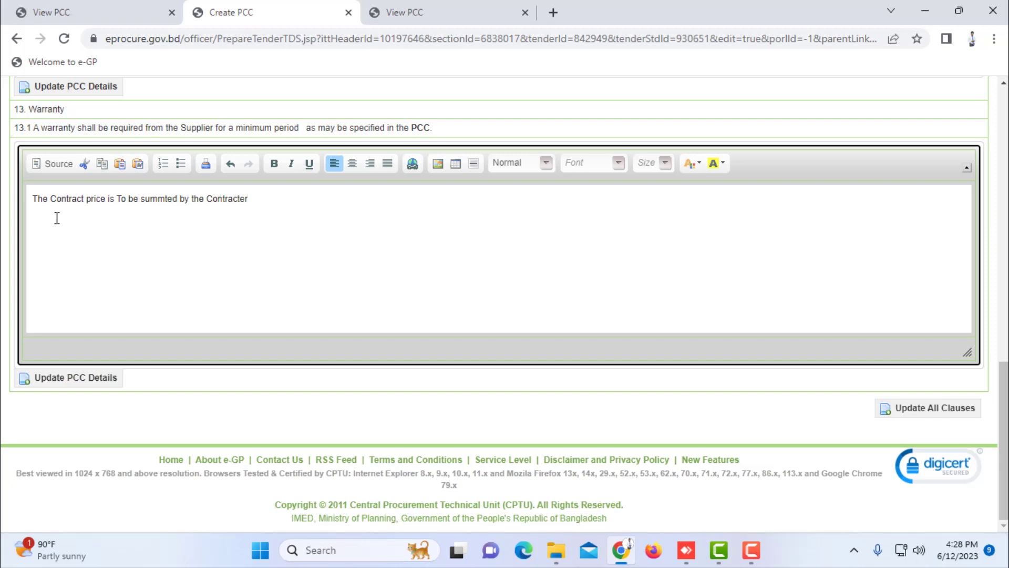
{"action": "left_click_drag", "start_coordinate": [253, 203], "coordinate": [32, 201]}
{"action": "left_click", "coordinate": [111, 213]}
{"action": "left_click", "coordinate": [80, 14]}
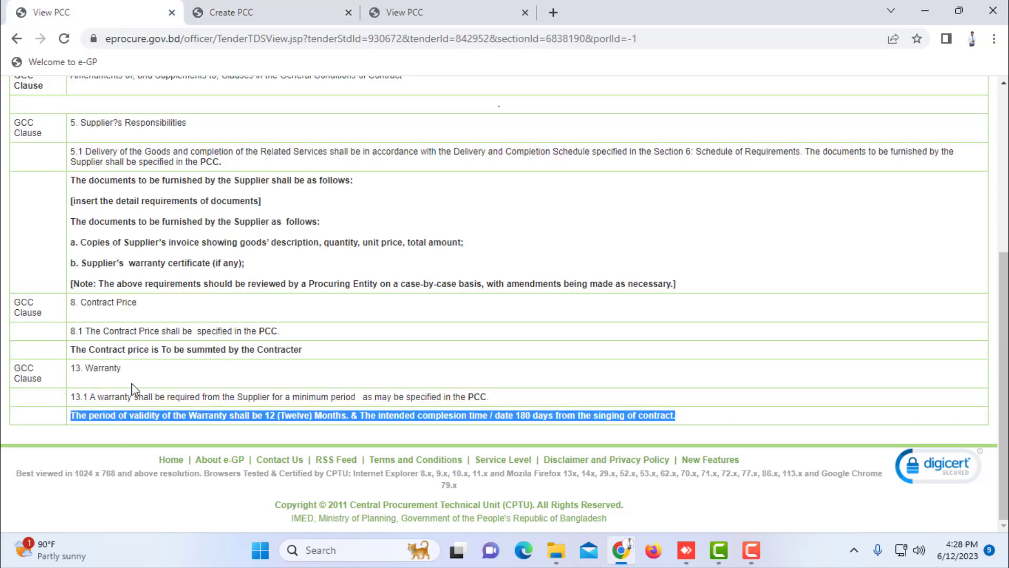
{"action": "left_click", "coordinate": [242, 13]}
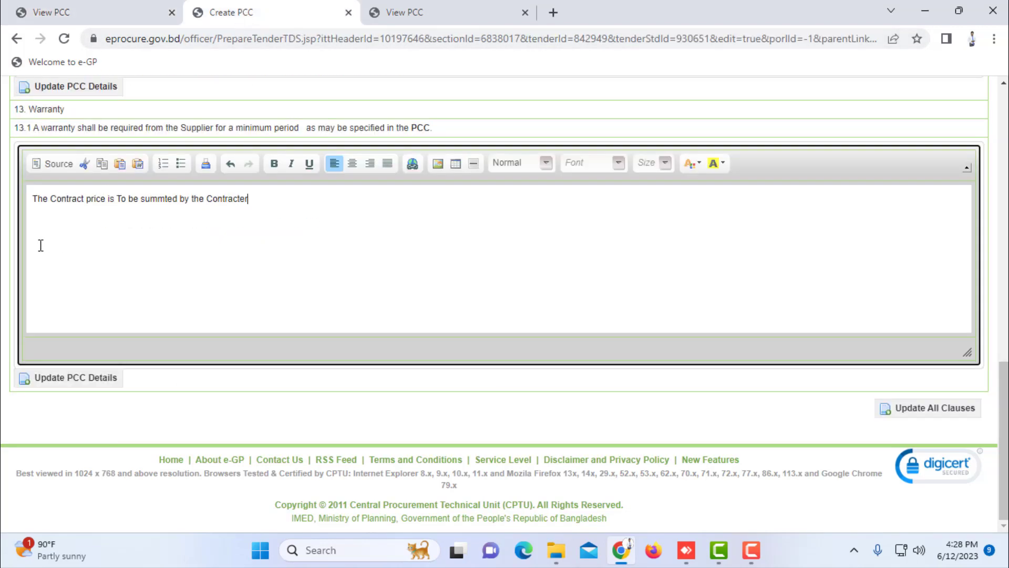
{"action": "left_click_drag", "start_coordinate": [31, 198], "coordinate": [324, 198]}
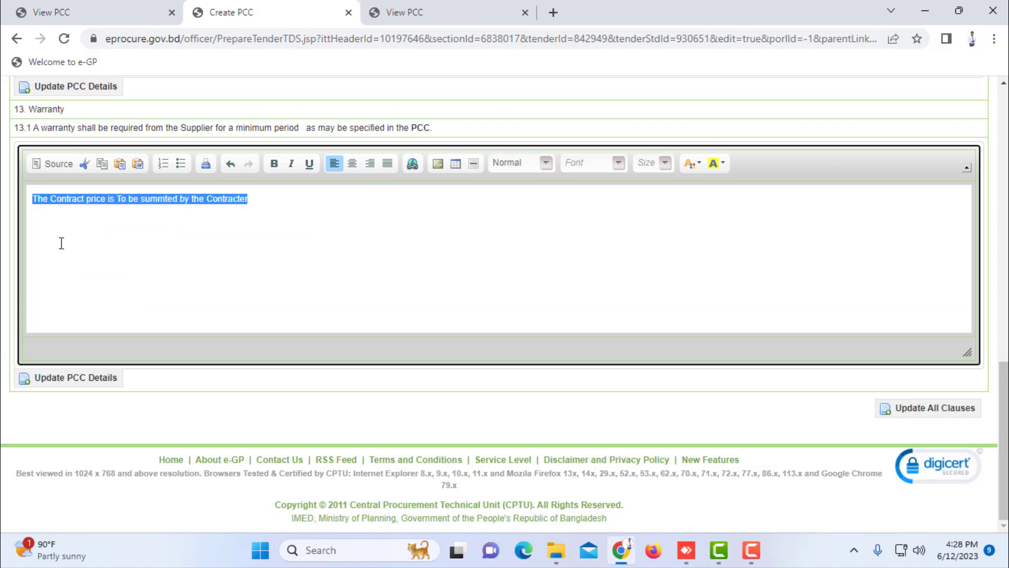
{"action": "key", "text": "ctrl+v"}
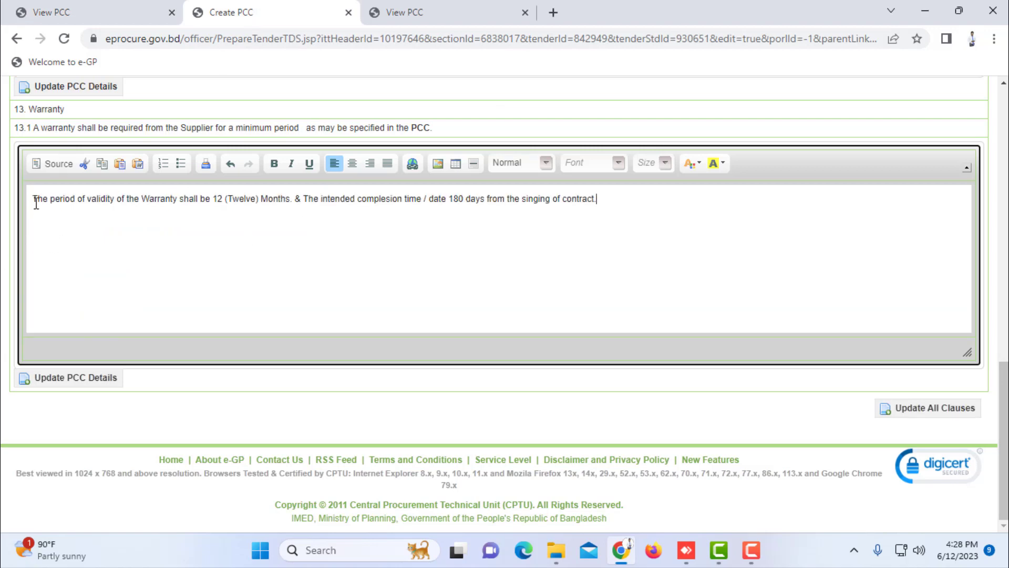
Make the pasted warranty and completion time statement under PCC clause 13.1 bold
{"action": "left_click_drag", "start_coordinate": [33, 198], "coordinate": [640, 198]}
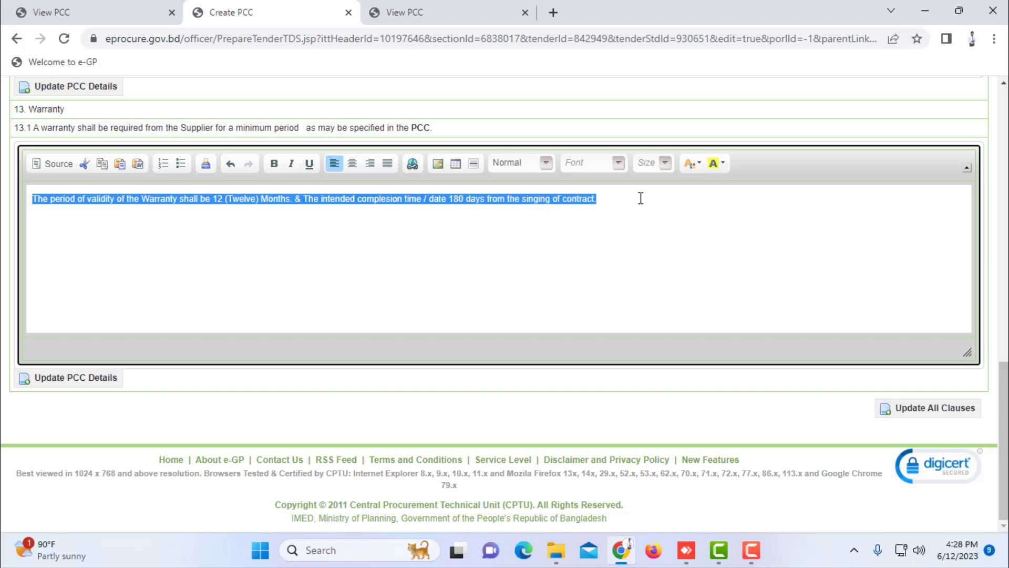
{"action": "left_click", "coordinate": [208, 371]}
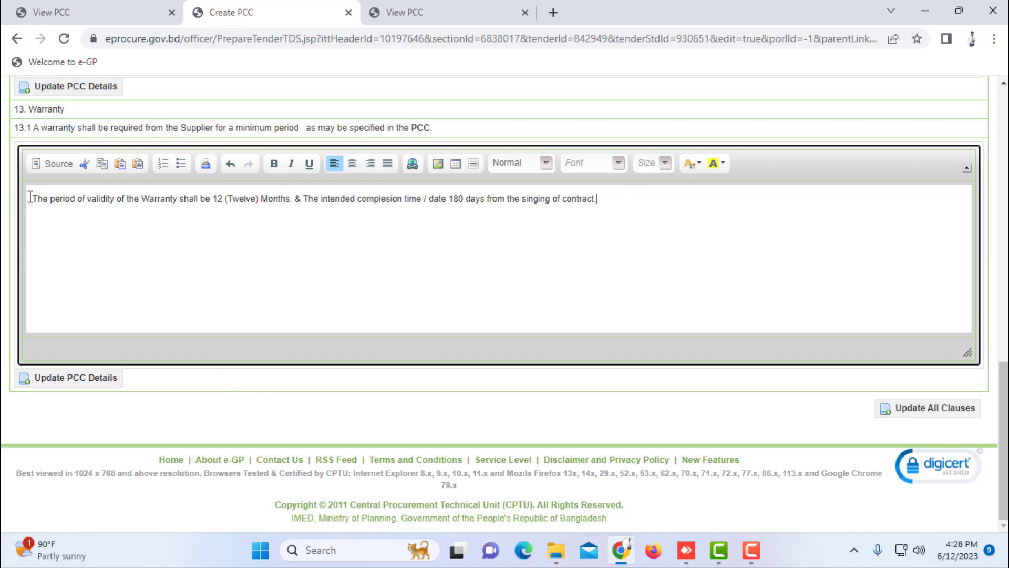
{"action": "left_click_drag", "start_coordinate": [34, 198], "coordinate": [552, 222]}
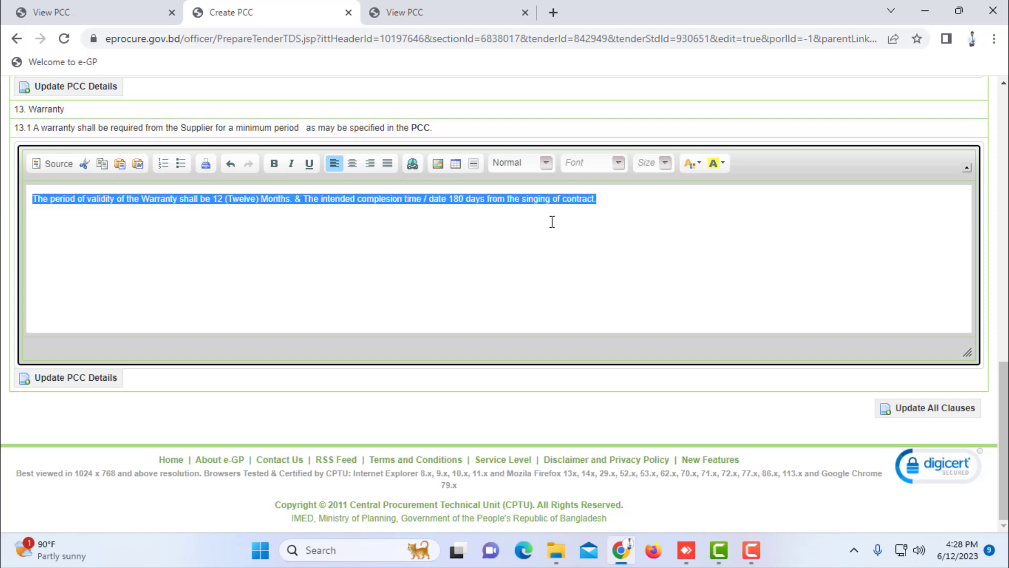
{"action": "left_click", "coordinate": [274, 163]}
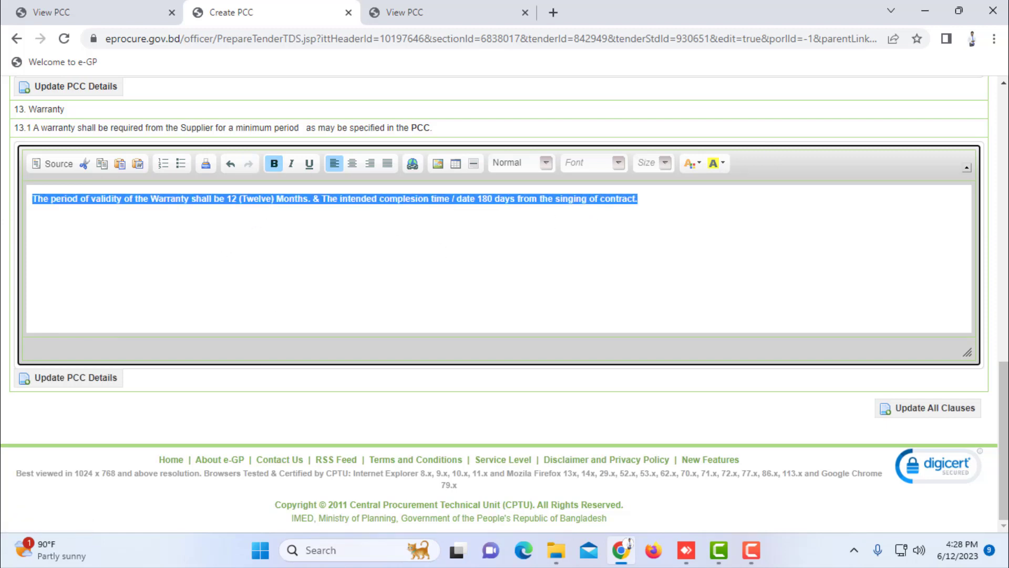
Update all PCC clauses and return through the PCC dashboard to the section list on the tender's document preparation page
{"action": "left_click", "coordinate": [919, 412]}
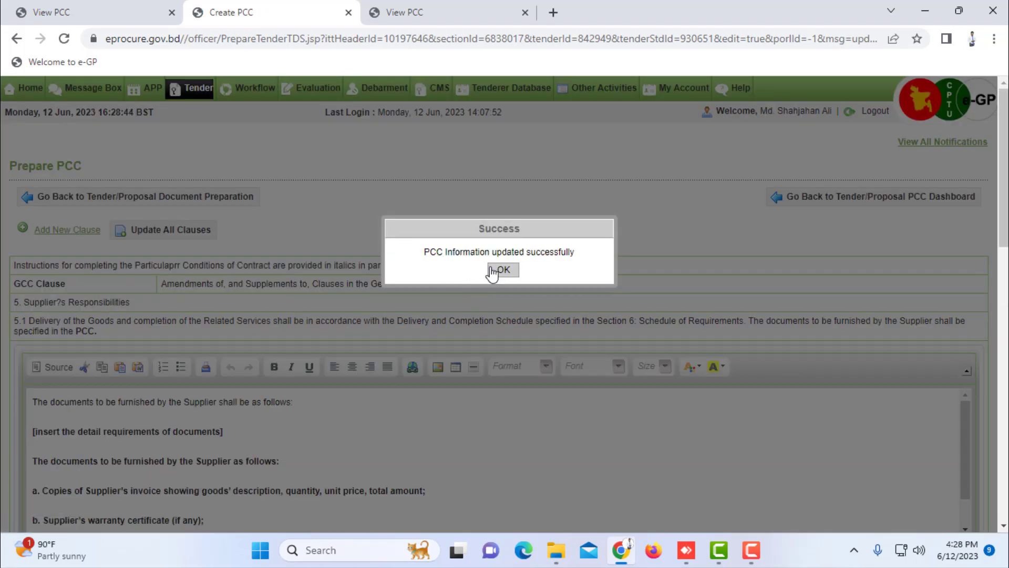
{"action": "left_click", "coordinate": [504, 270]}
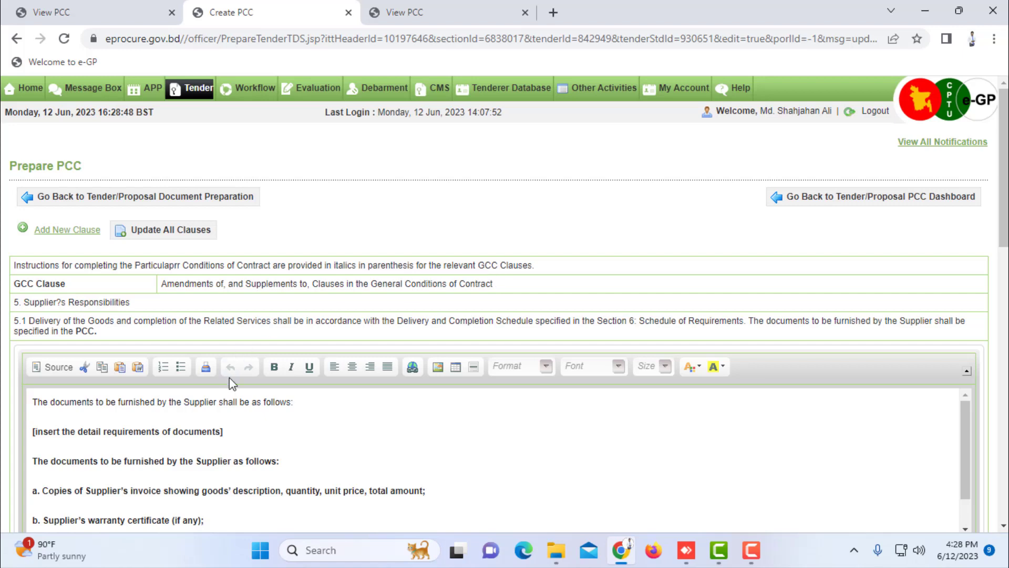
{"action": "left_click", "coordinate": [868, 200]}
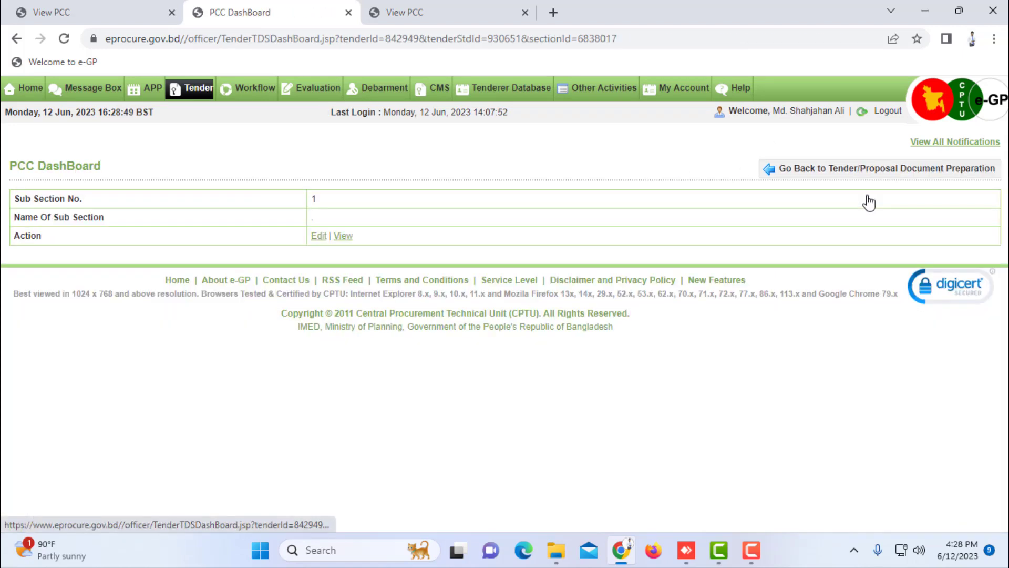
{"action": "left_click", "coordinate": [831, 169]}
{"action": "scroll", "coordinate": [242, 306], "scroll_direction": "down", "scroll_amount": 1}
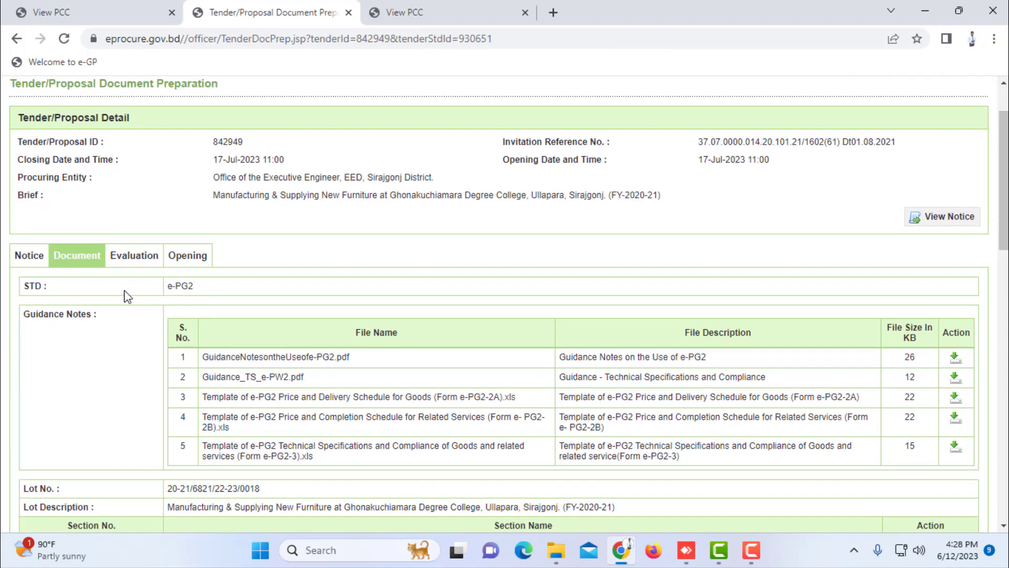
{"action": "scroll", "coordinate": [87, 263], "scroll_direction": "down", "scroll_amount": 1}
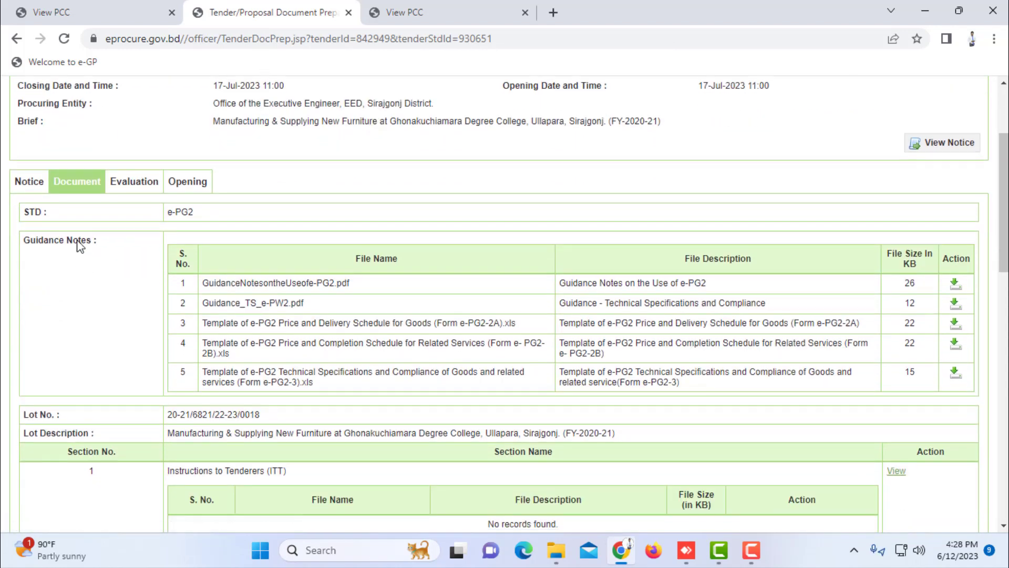
{"action": "scroll", "coordinate": [168, 276], "scroll_direction": "down", "scroll_amount": 2}
{"action": "scroll", "coordinate": [176, 284], "scroll_direction": "down", "scroll_amount": 2}
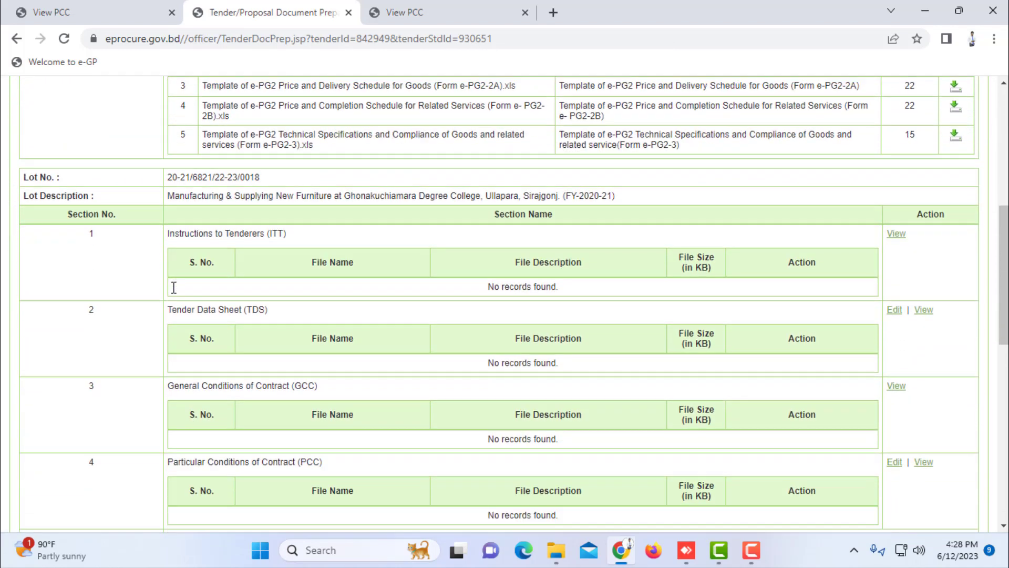